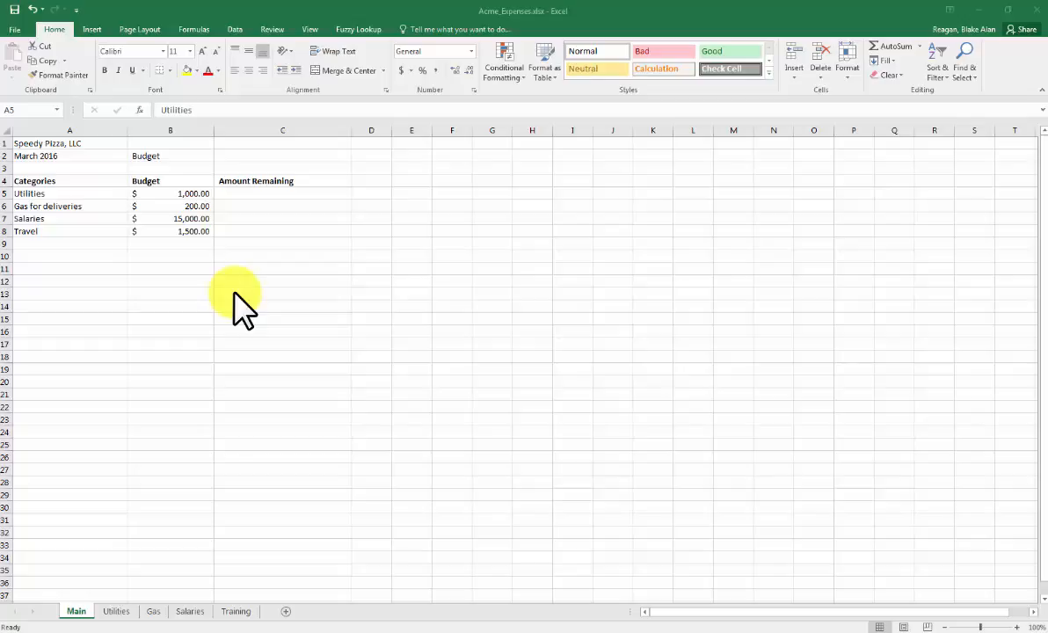
- Merge and center the Speedy Pizza, LLC title across cells A1:C1 on the Main sheet
{"action": "left_click", "coordinate": [81, 142]}
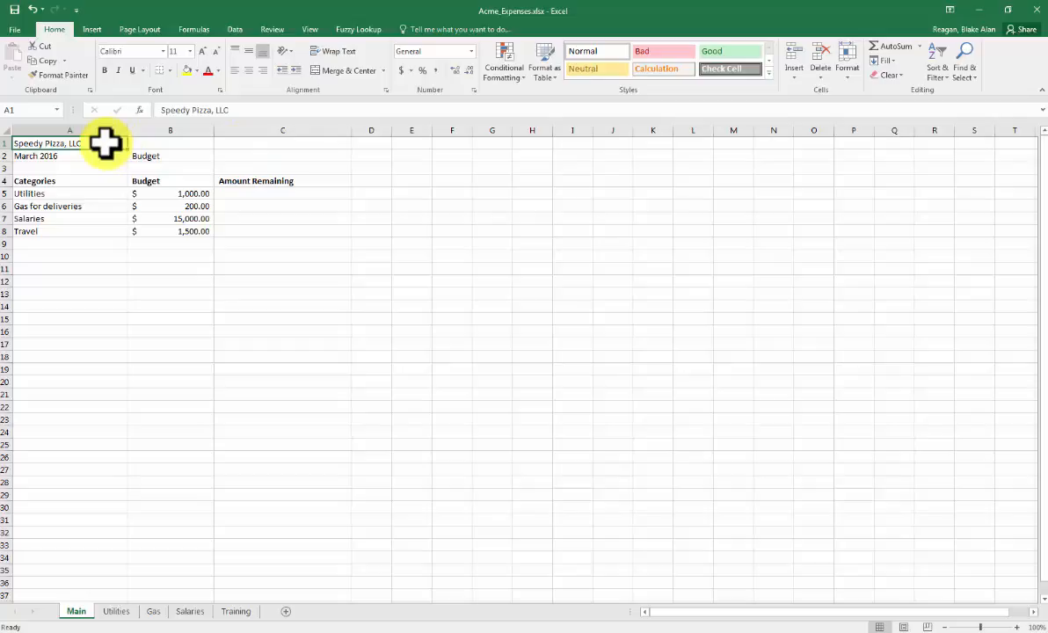
{"action": "left_click_drag", "start_coordinate": [105, 144], "coordinate": [304, 141]}
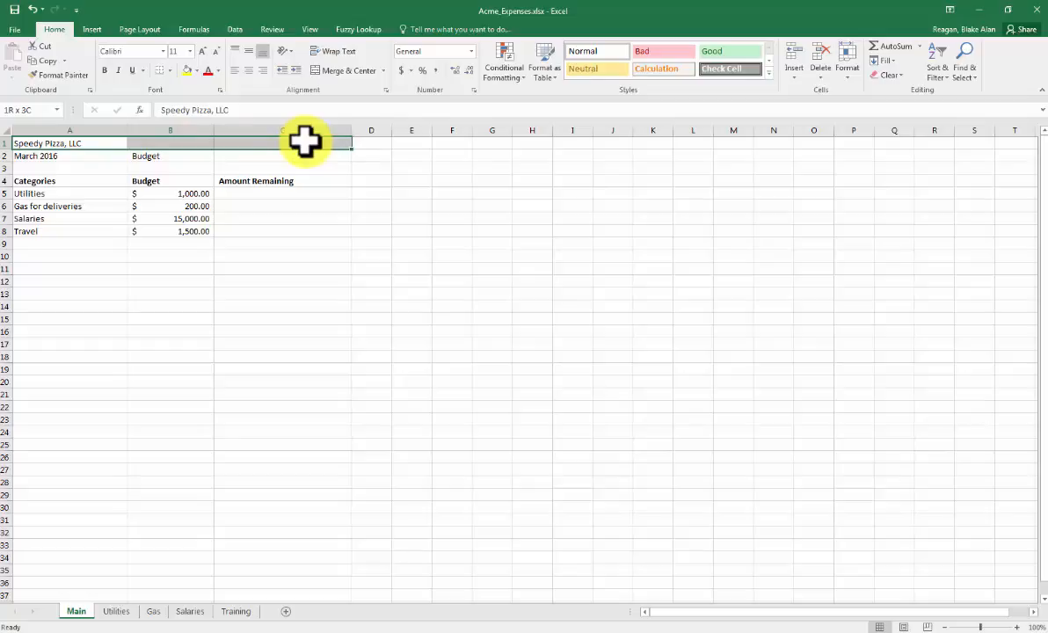
{"action": "left_click_drag", "start_coordinate": [304, 140], "coordinate": [304, 141]}
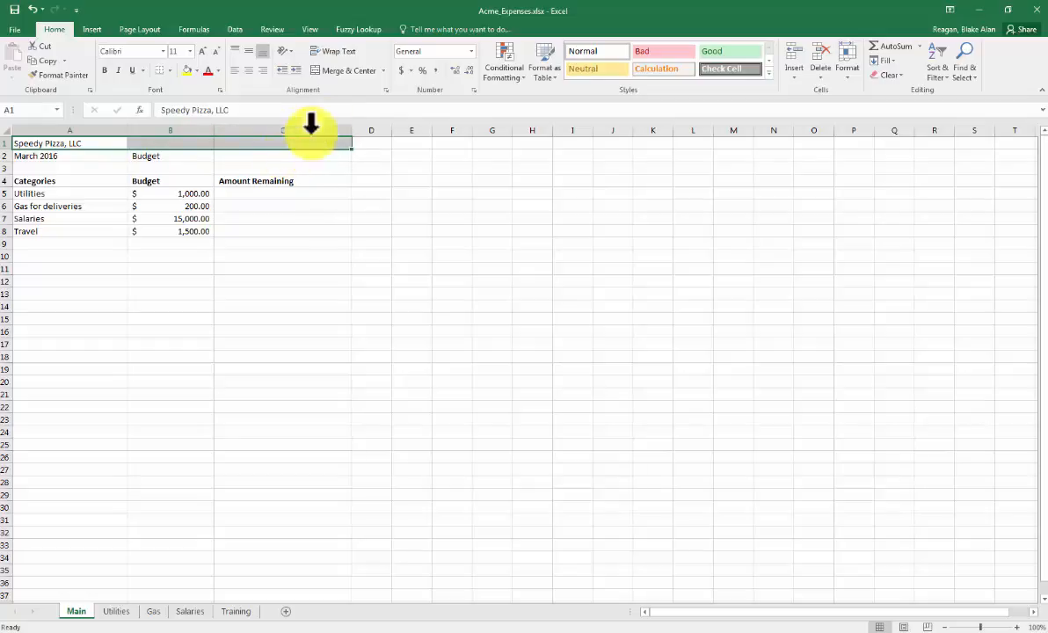
{"action": "left_click", "coordinate": [337, 71]}
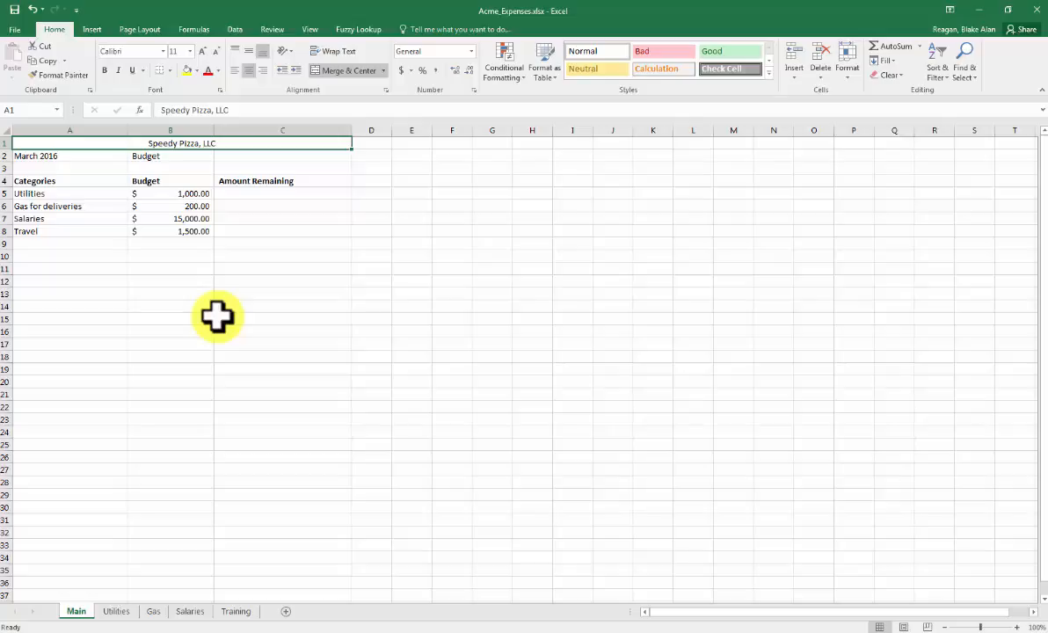
- Make the merged Speedy Pizza, LLC title bold and increase its font size to 14
{"action": "left_click", "coordinate": [105, 70]}
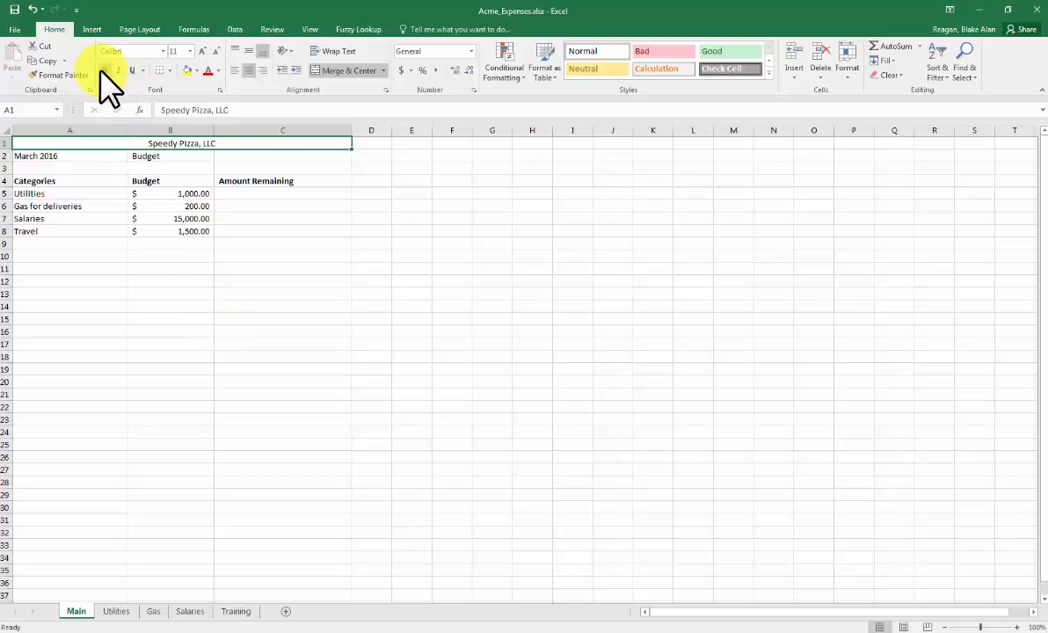
{"action": "left_click", "coordinate": [202, 53]}
{"action": "left_click", "coordinate": [203, 53]}
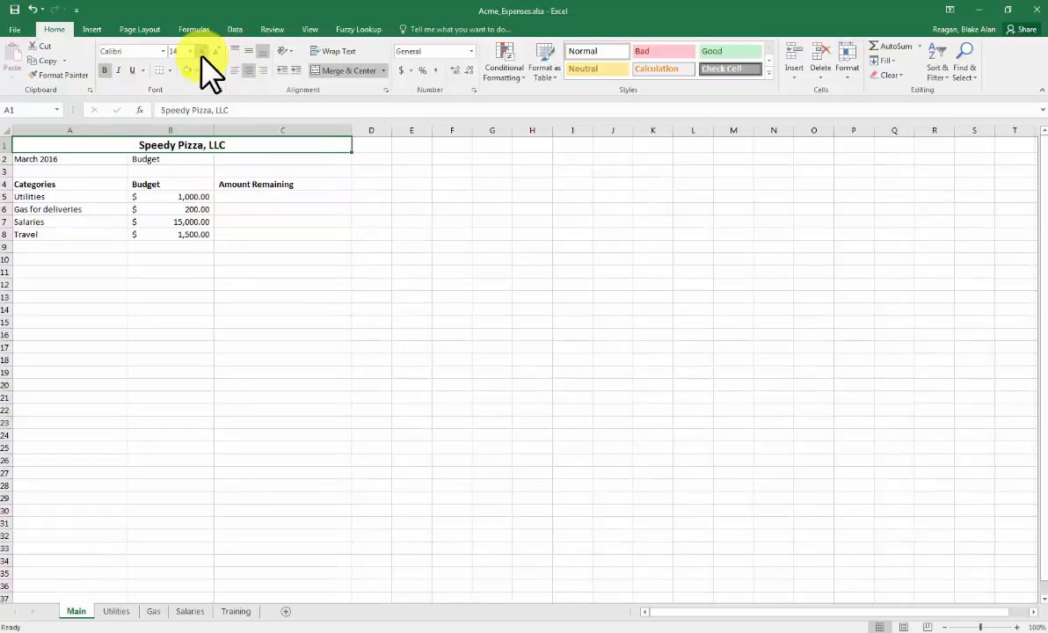
- Bold and center the March 2016 and Budget labels in cells A2:B2
{"action": "left_click_drag", "start_coordinate": [70, 159], "coordinate": [136, 160]}
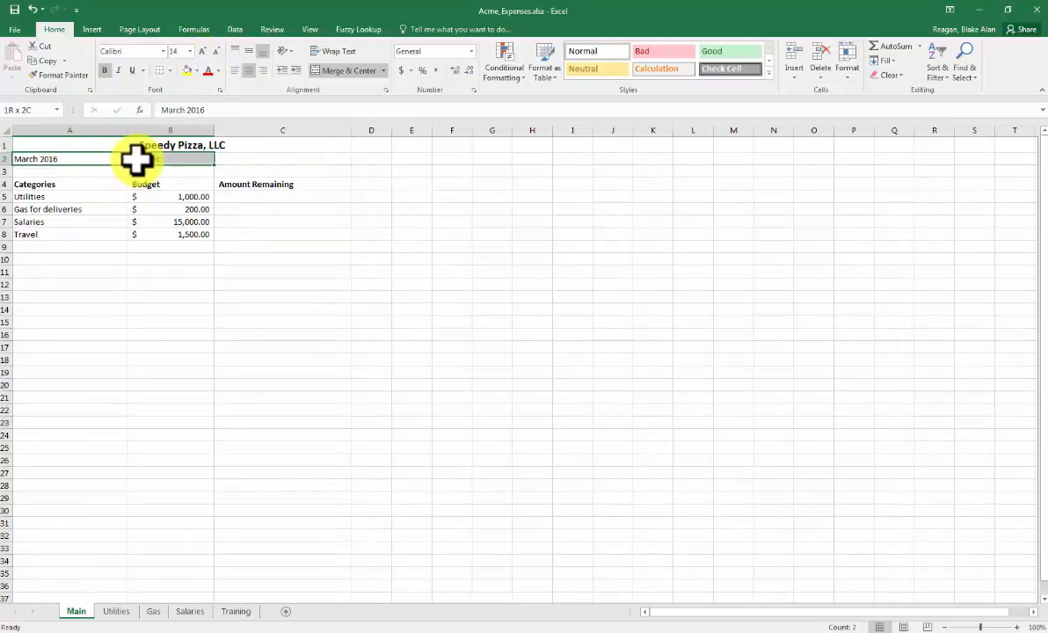
{"action": "type", "text": "Budget"}
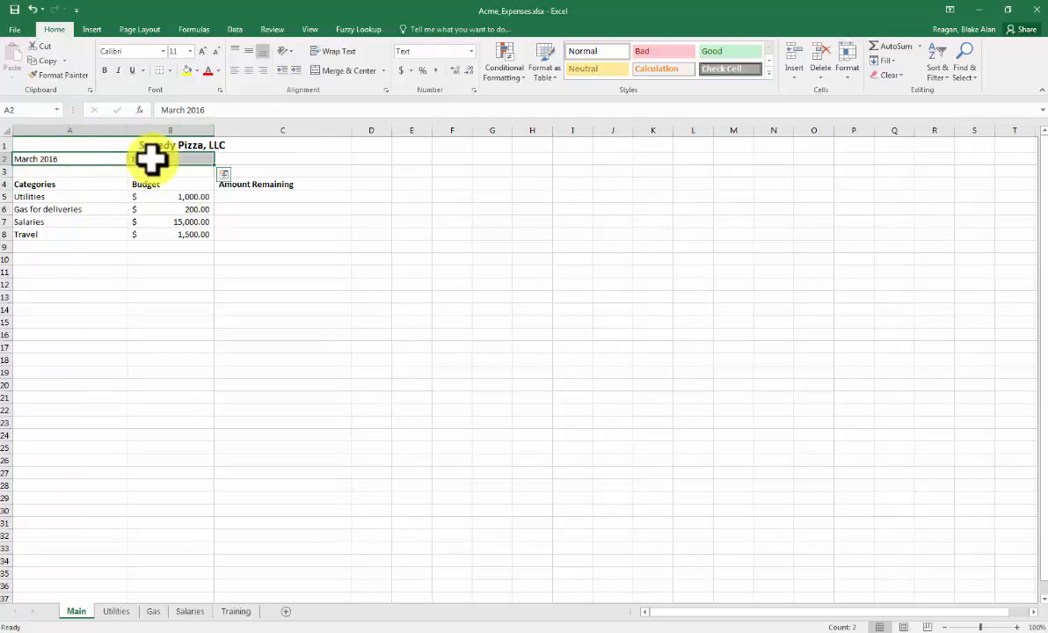
{"action": "left_click", "coordinate": [104, 70]}
{"action": "left_click", "coordinate": [248, 70]}
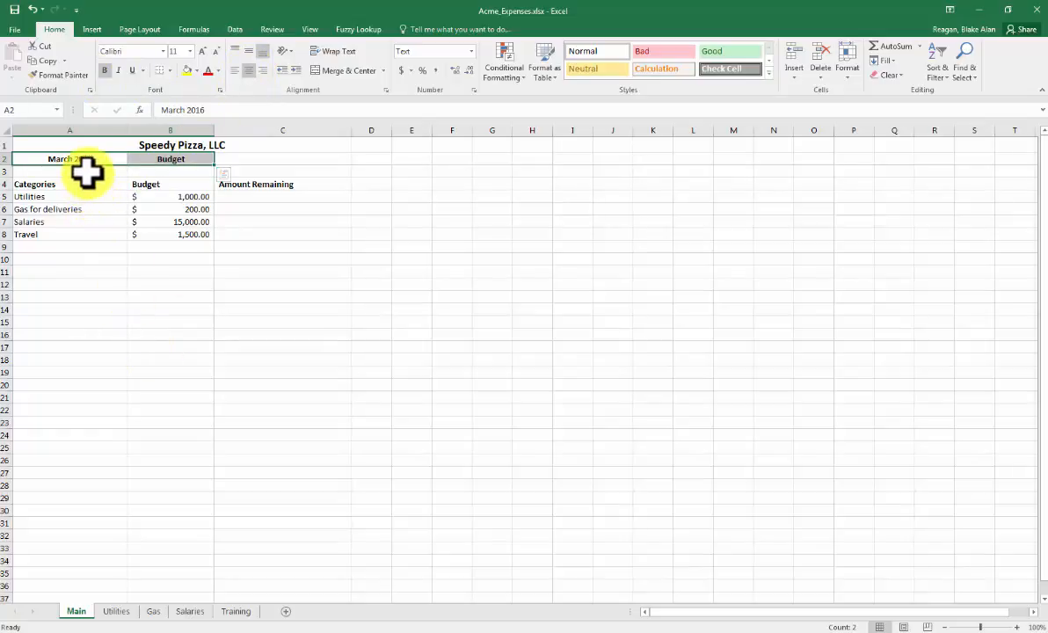
{"action": "left_click", "coordinate": [86, 172]}
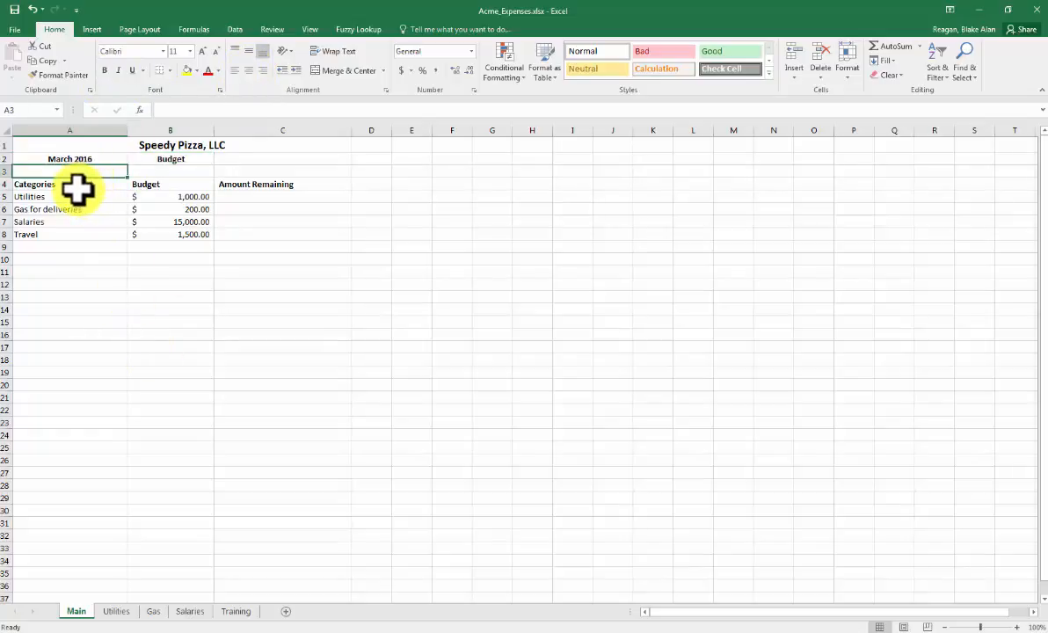
- Center the column headings in A4:C4 and add a bottom border beneath them
{"action": "left_click", "coordinate": [78, 183]}
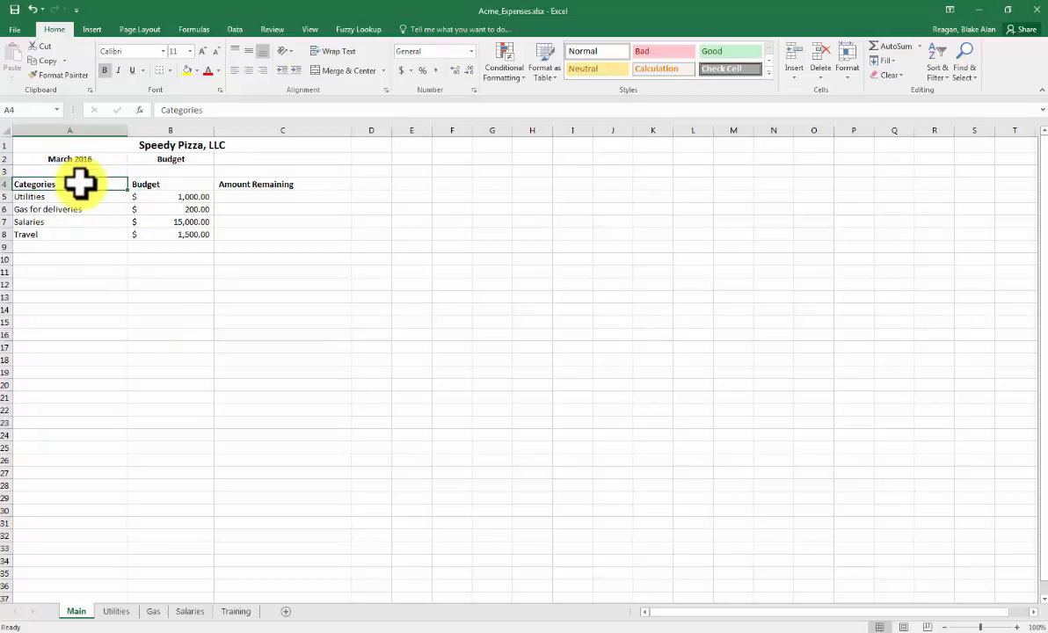
{"action": "left_click", "coordinate": [159, 184]}
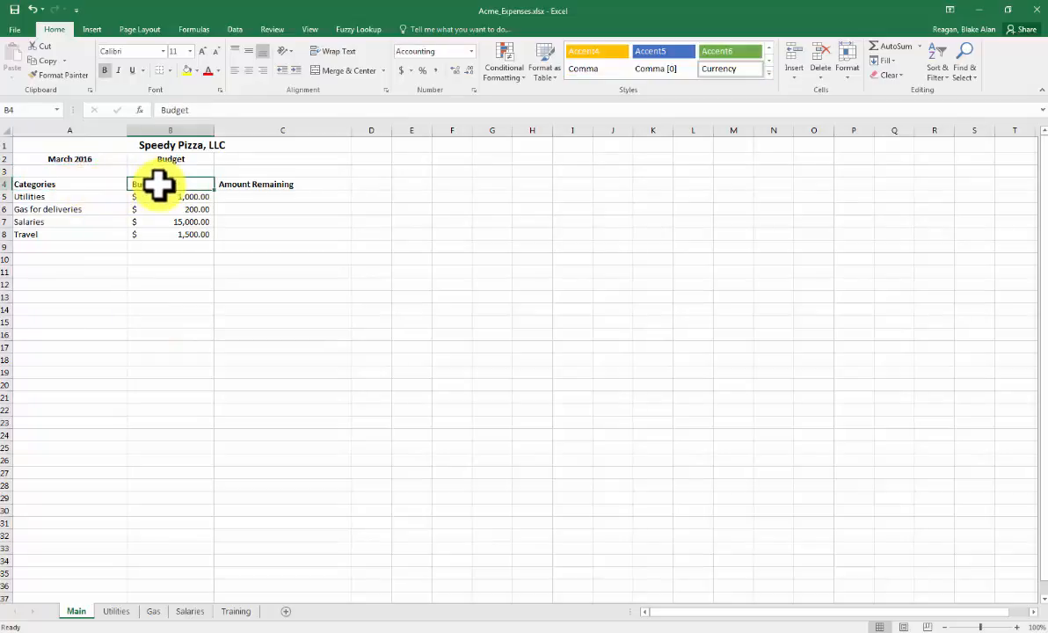
{"action": "left_click", "coordinate": [269, 183]}
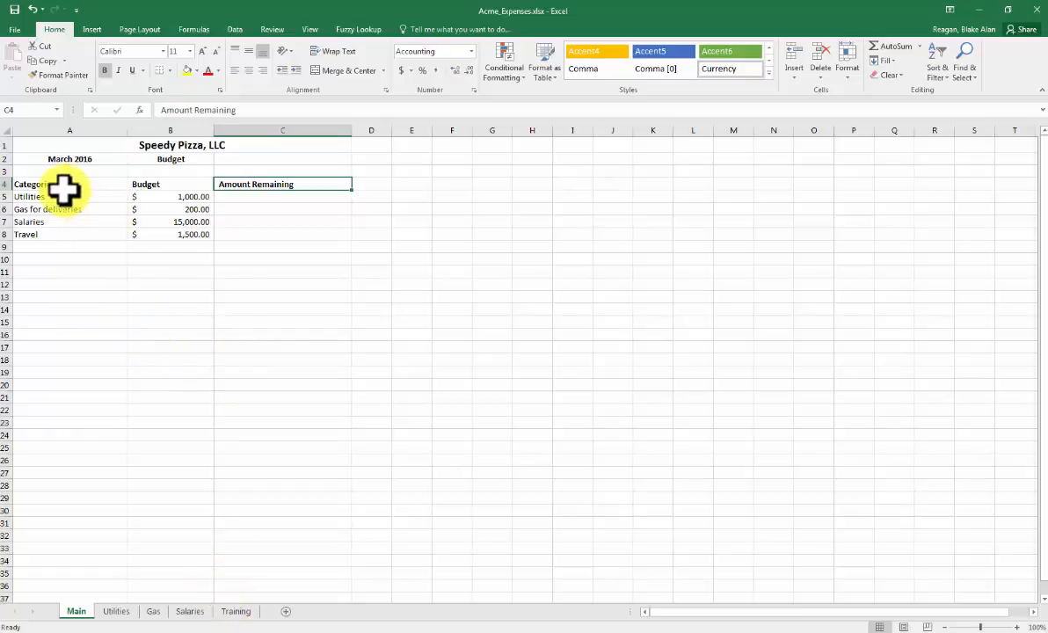
{"action": "left_click_drag", "start_coordinate": [54, 184], "coordinate": [265, 187]}
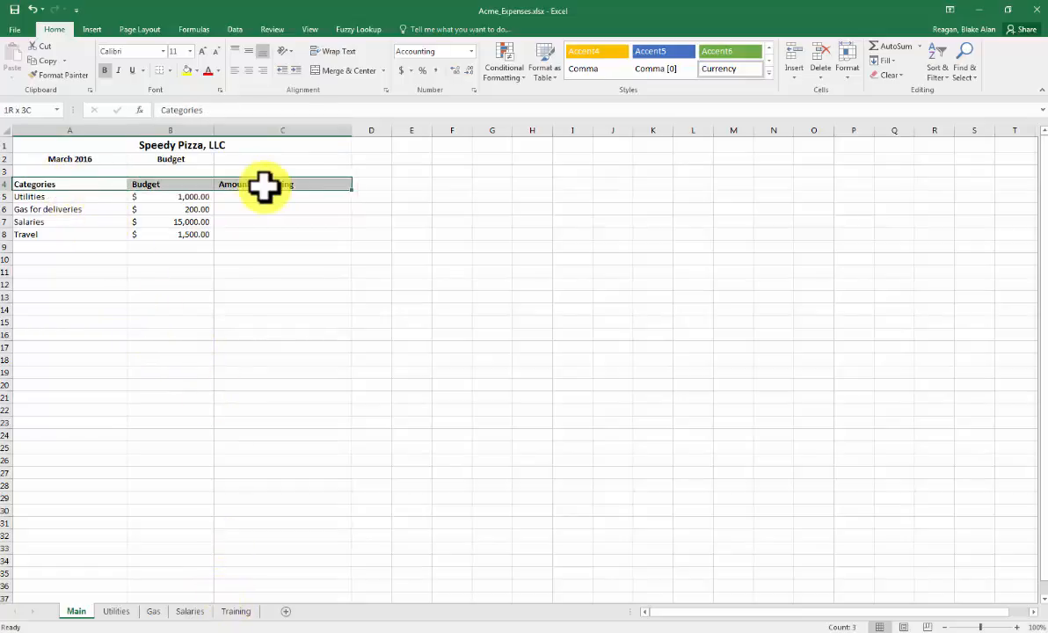
{"action": "left_click", "coordinate": [250, 73]}
{"action": "left_click", "coordinate": [161, 72]}
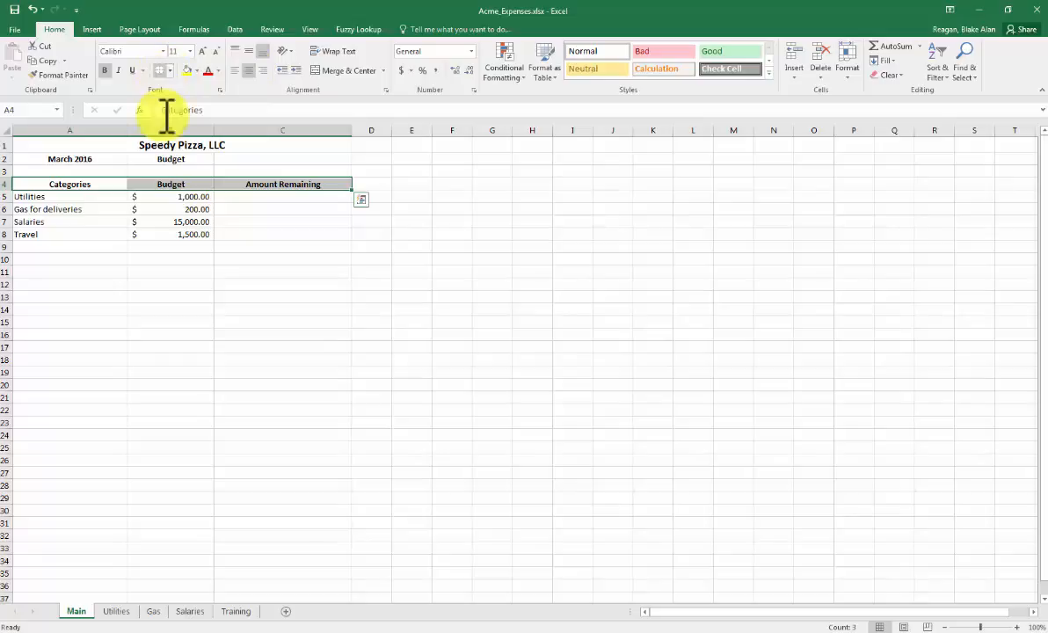
{"action": "left_click", "coordinate": [183, 309]}
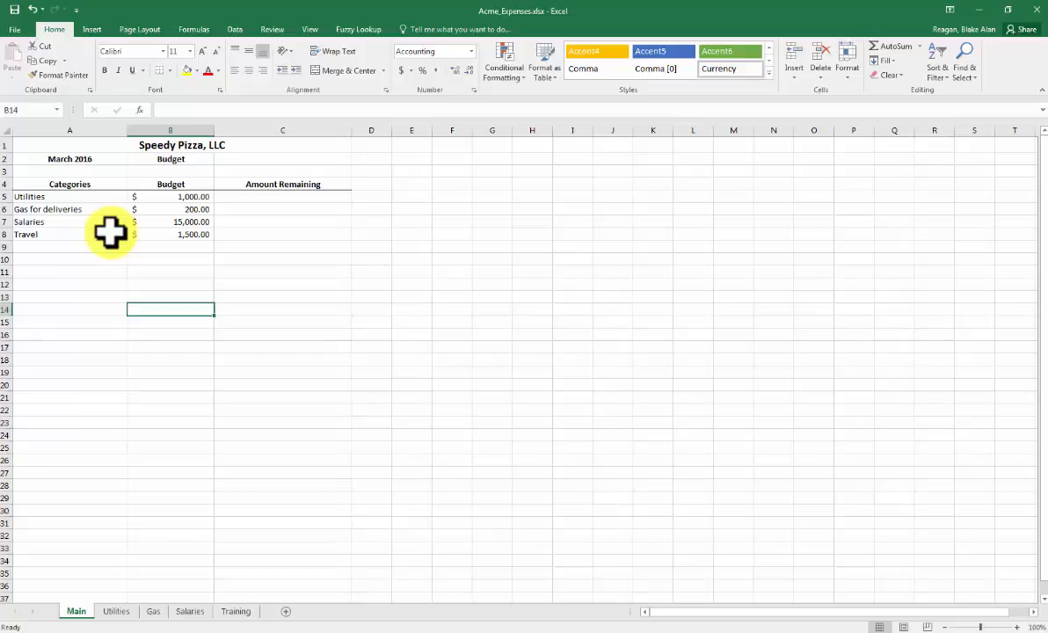
- Apply Thick Outside Borders around the heading row in cells A4:C4
{"action": "left_click_drag", "start_coordinate": [89, 183], "coordinate": [279, 185]}
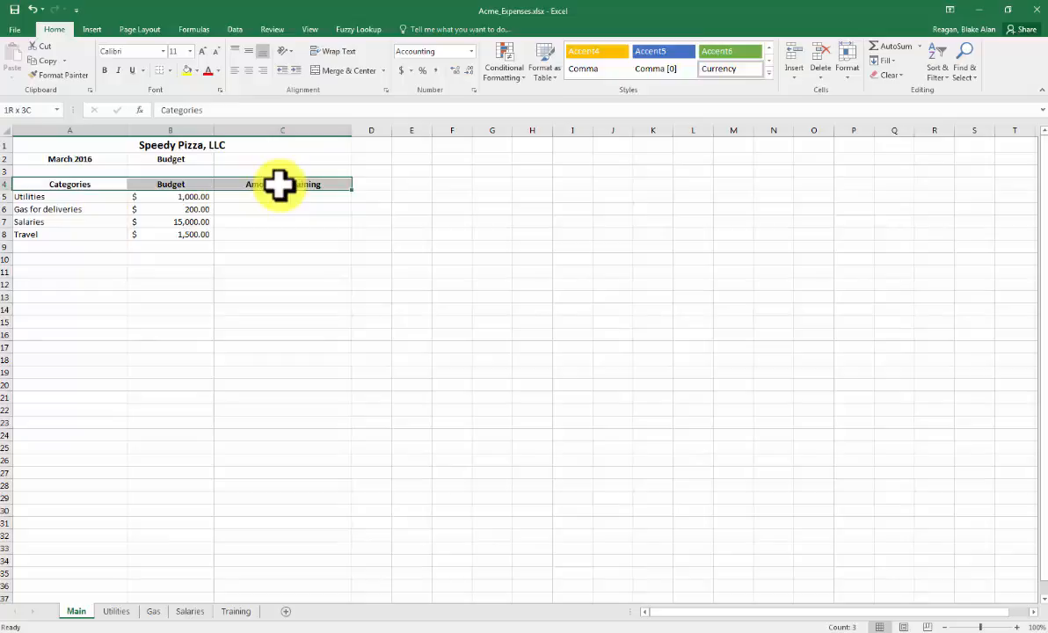
{"action": "left_click", "coordinate": [168, 70]}
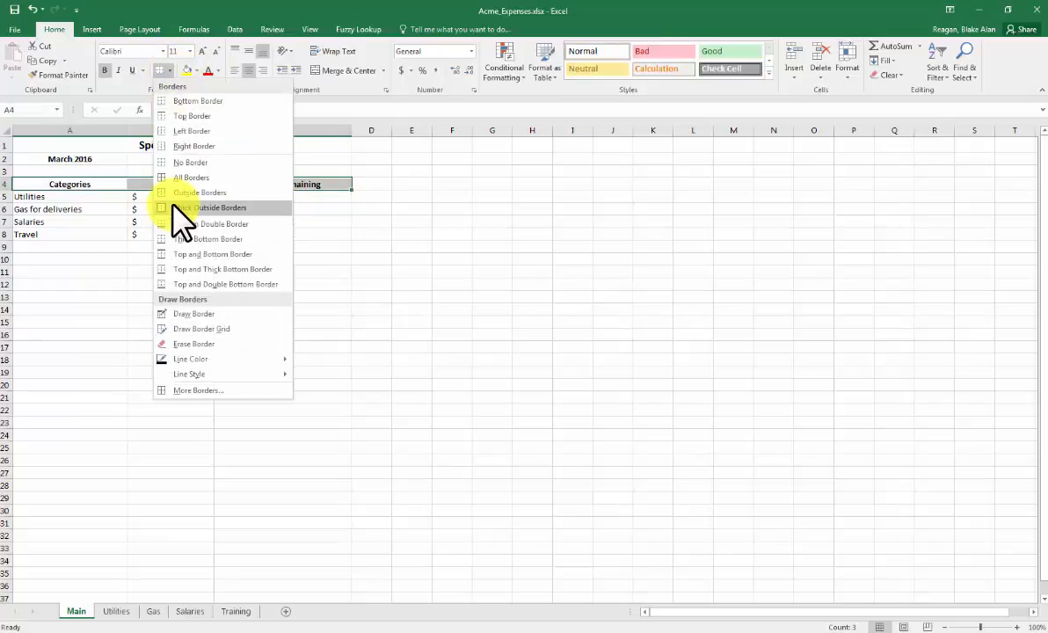
{"action": "left_click", "coordinate": [209, 207]}
{"action": "left_click", "coordinate": [79, 260]}
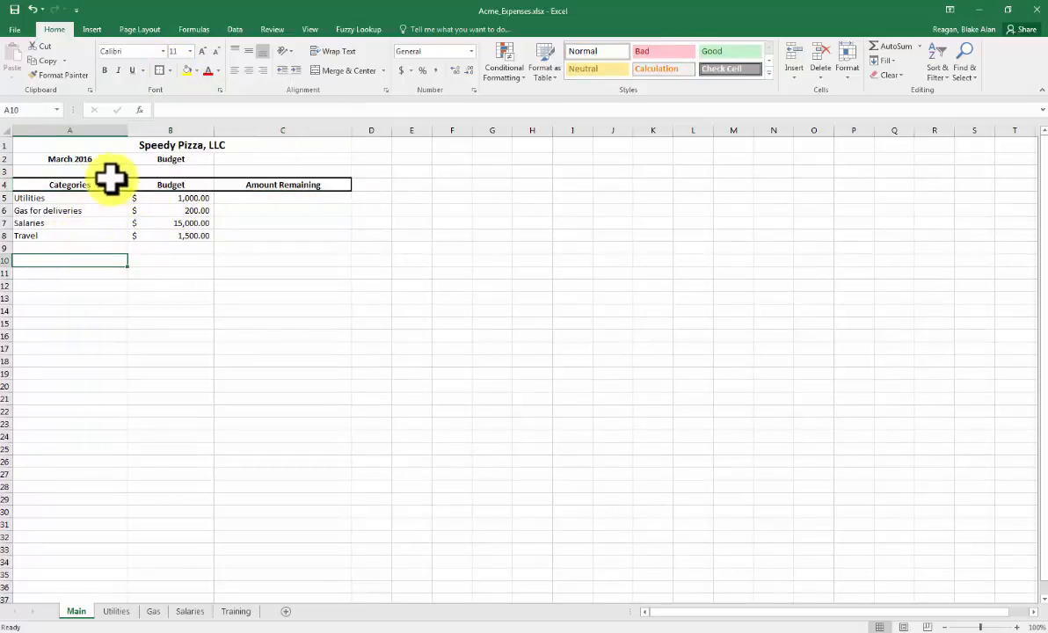
- Apply the same thick outside border around the Budget heading in cell B4
{"action": "left_click", "coordinate": [170, 185]}
{"action": "left_click", "coordinate": [161, 70]}
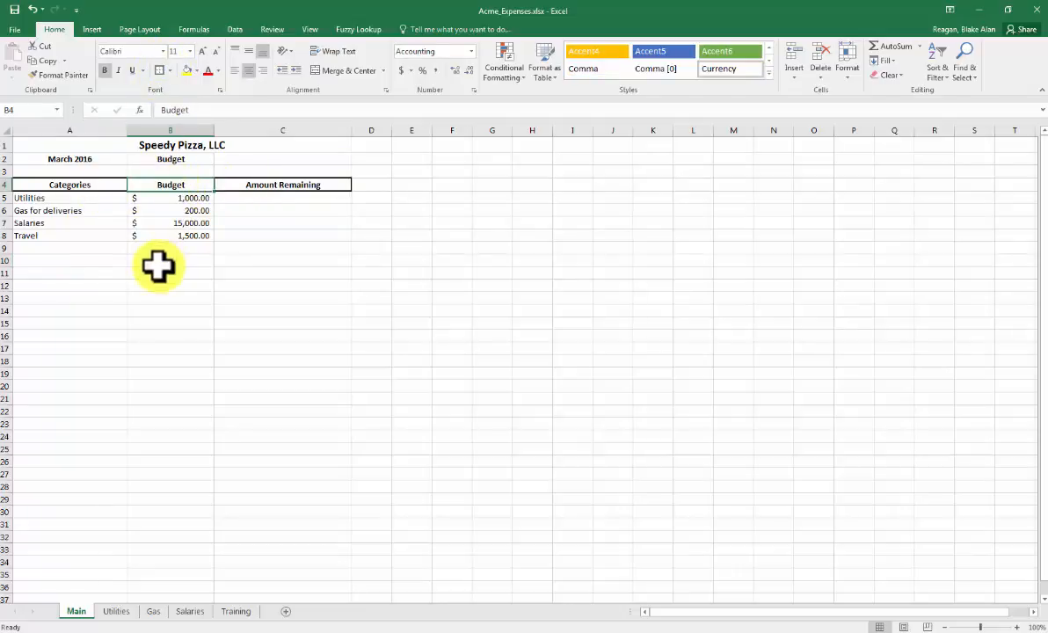
{"action": "left_click", "coordinate": [158, 263]}
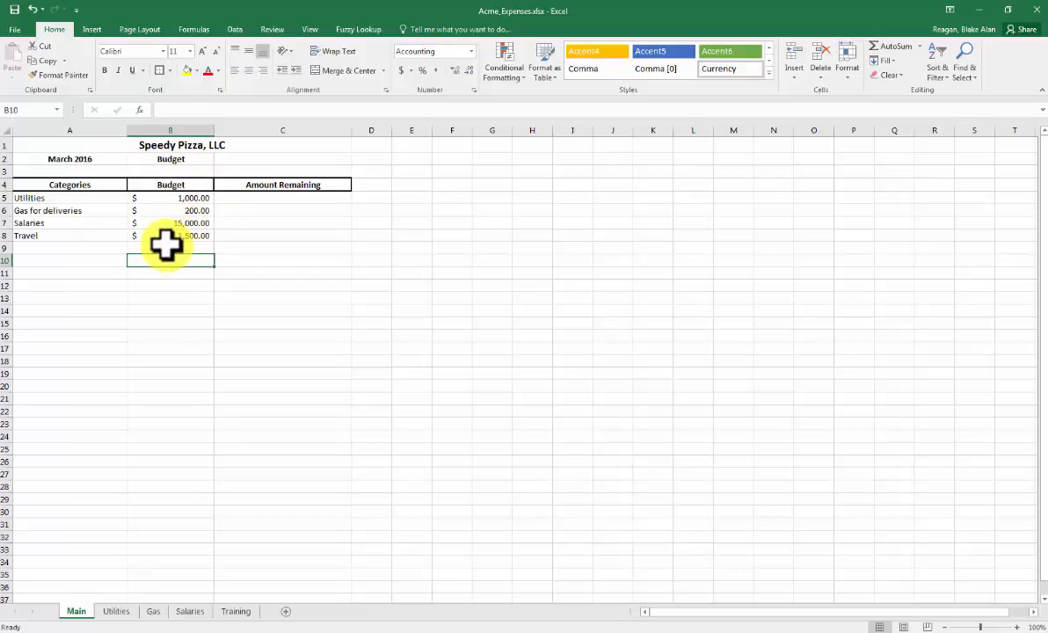
{"action": "left_click", "coordinate": [229, 201]}
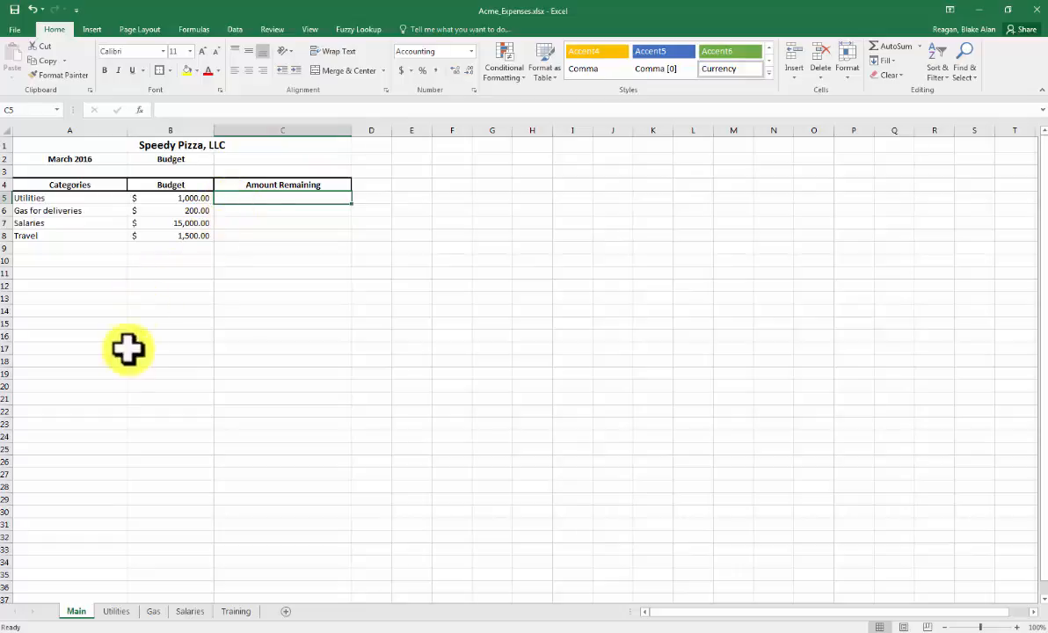
- Enter 750 as the amount of the KUB payment in cell C2 of the Utilities sheet
{"action": "left_click", "coordinate": [116, 611]}
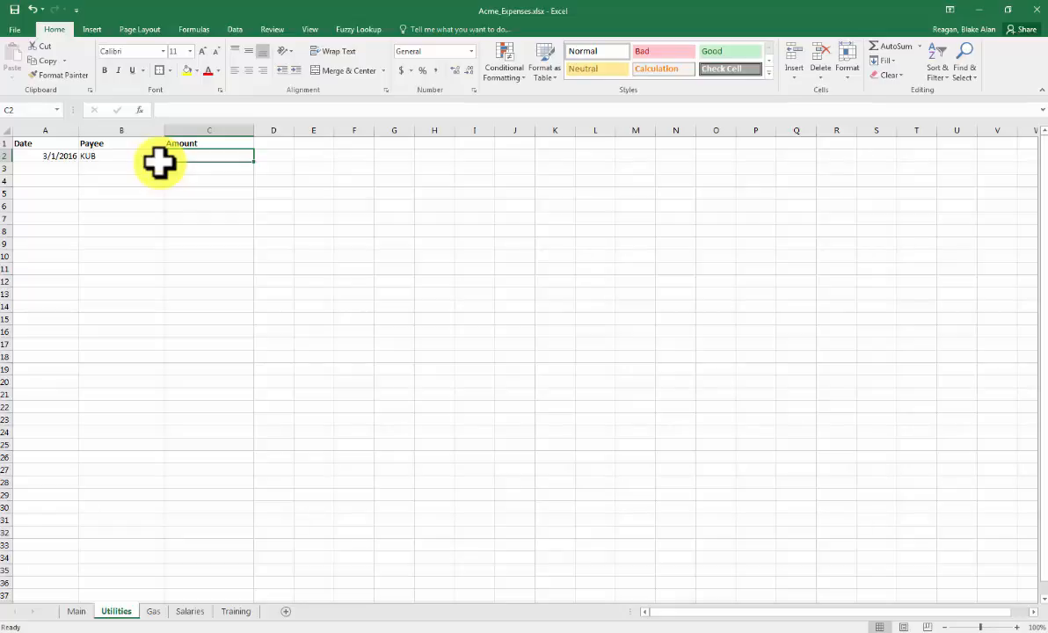
{"action": "type", "text": "750"}
{"action": "key", "text": "Return"}
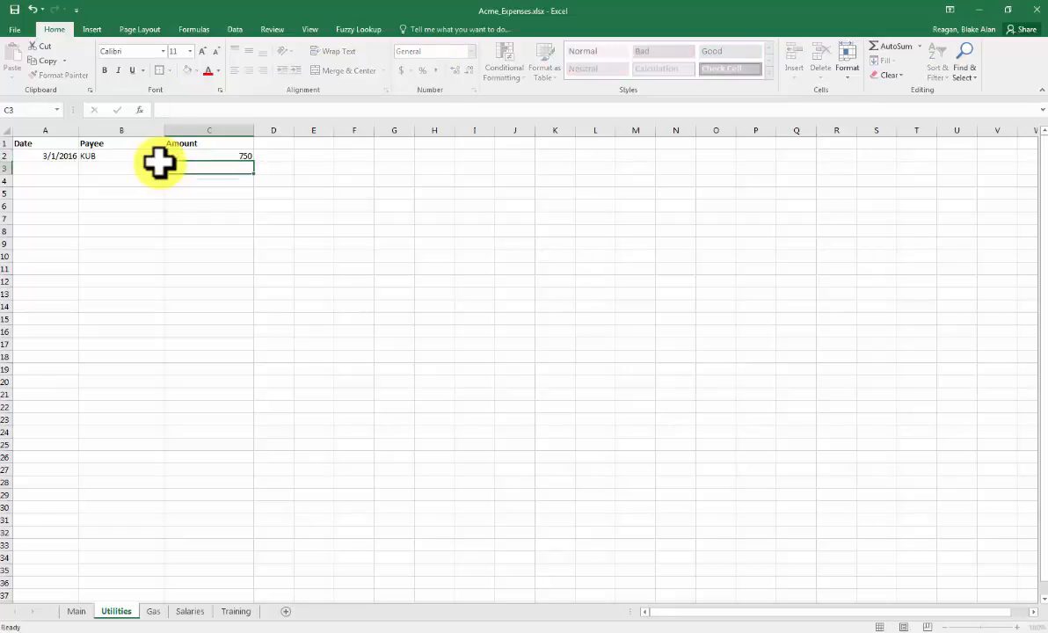
- Apply the Accounting number format to the whole Amount column and autofit its width
{"action": "left_click", "coordinate": [208, 130]}
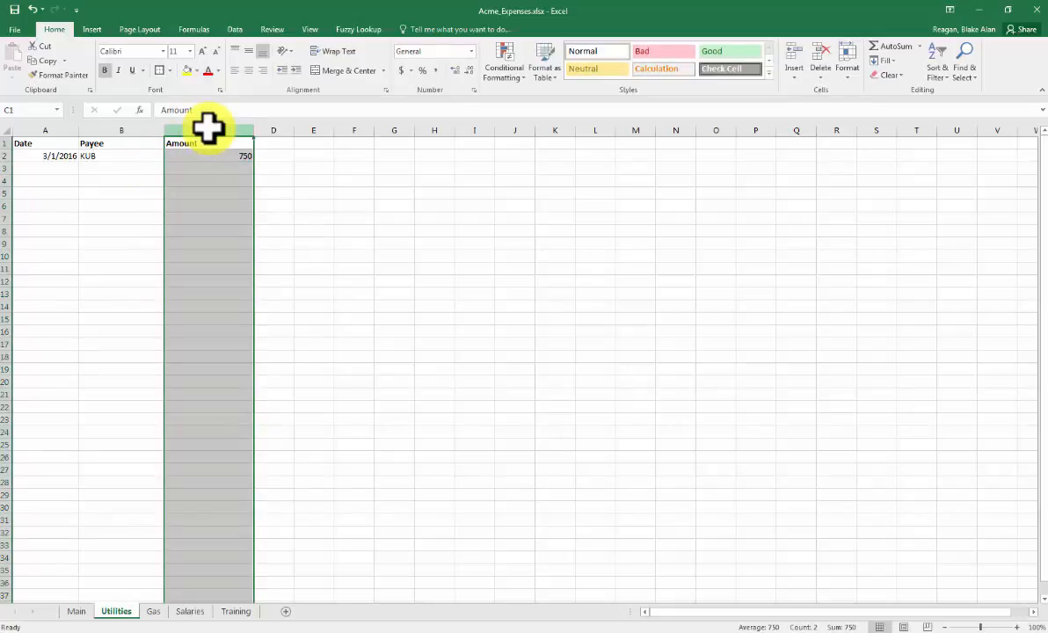
{"action": "left_click", "coordinate": [401, 71]}
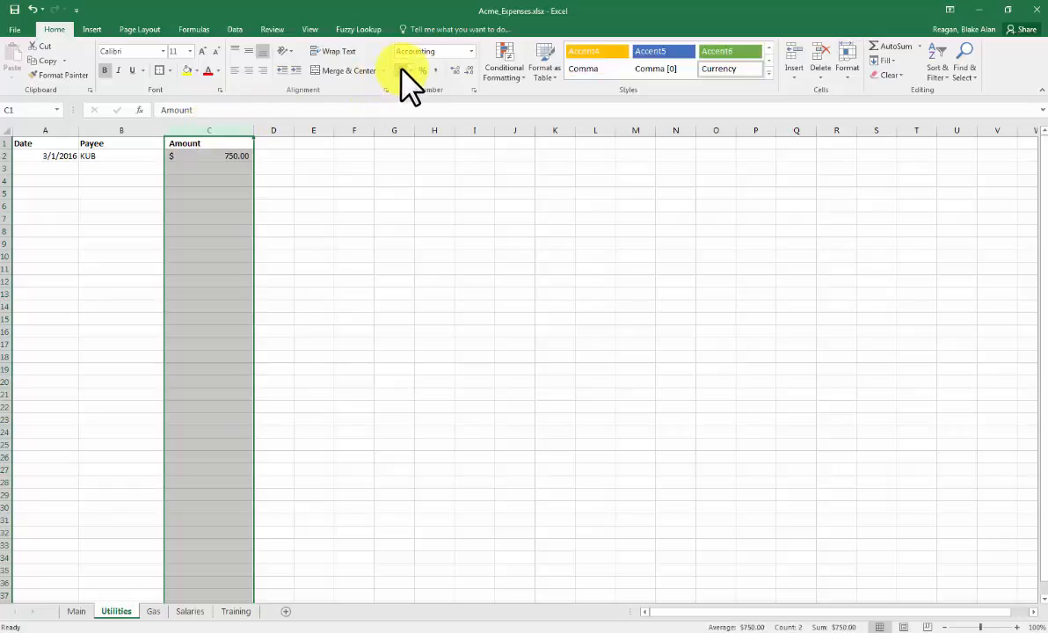
{"action": "left_click", "coordinate": [201, 167]}
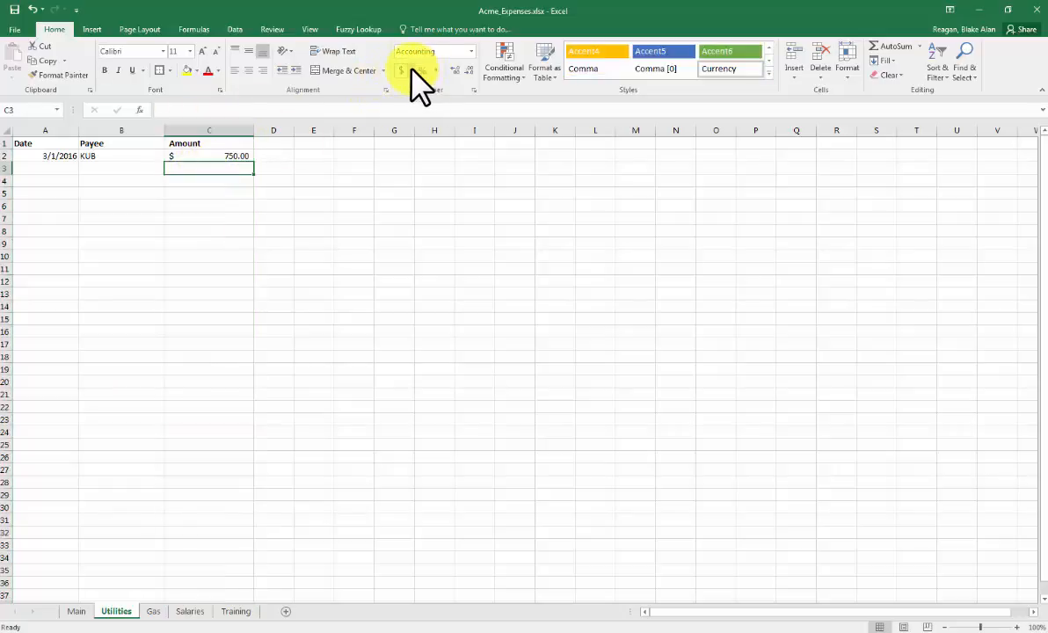
{"action": "left_click", "coordinate": [254, 132]}
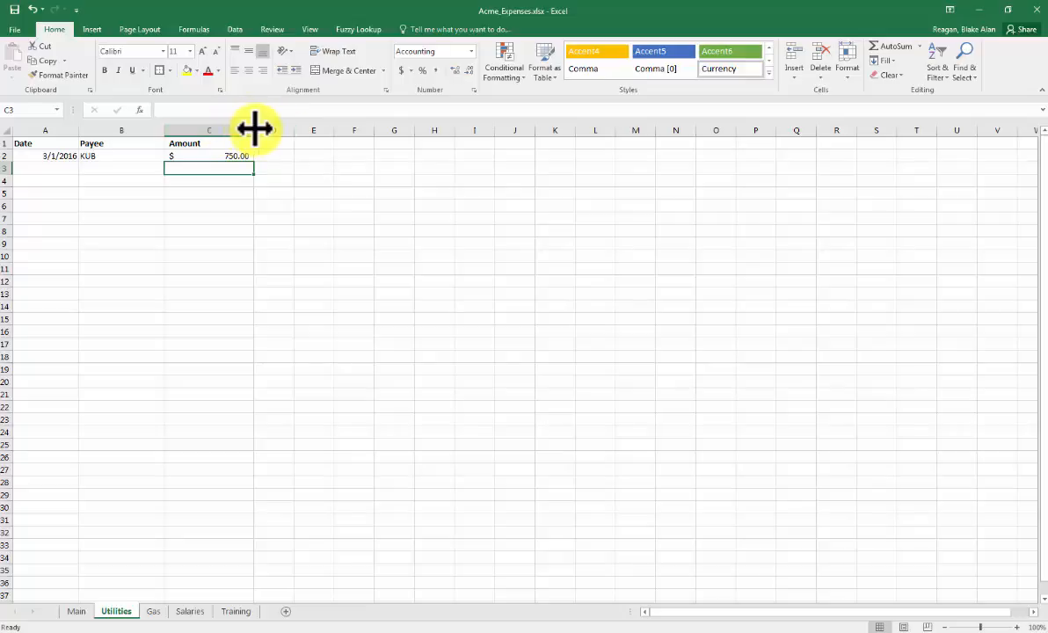
{"action": "double_click", "coordinate": [253, 130]}
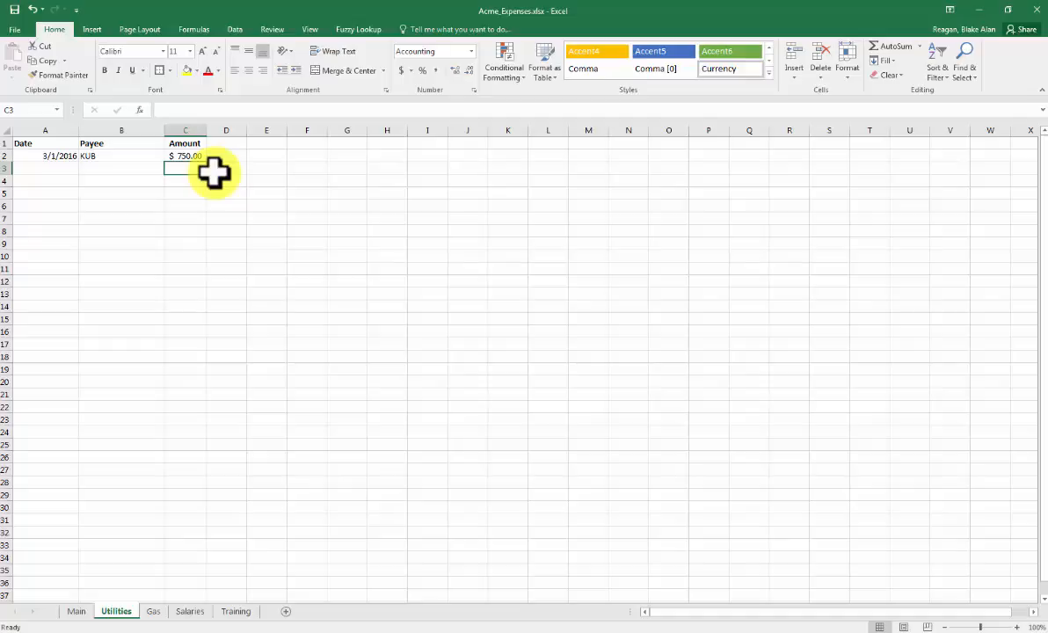
- Try a 250000000 entry in cell C3 of the Amount column, and undo it
{"action": "type", "text": "2"}
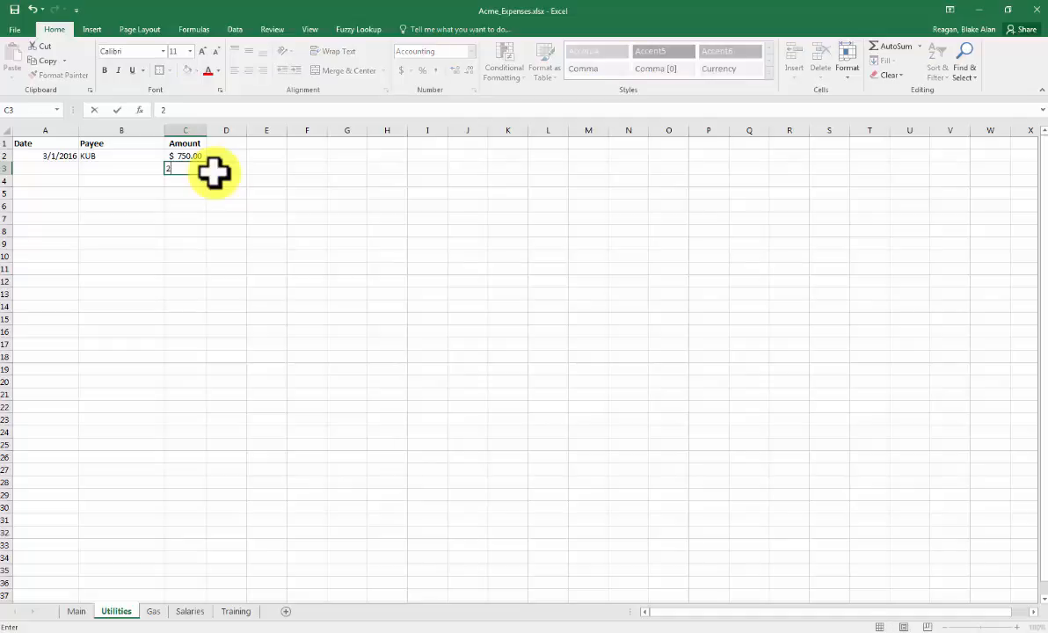
{"action": "type", "text": "500000"}
{"action": "key", "text": "Return"}
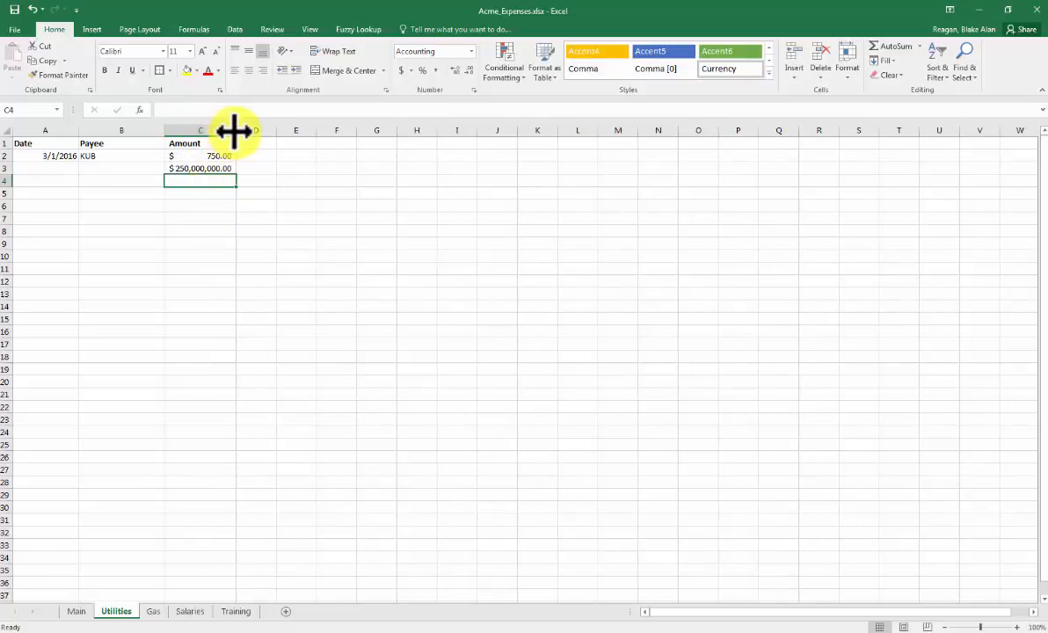
{"action": "left_click", "coordinate": [32, 9]}
{"action": "left_click", "coordinate": [31, 8]}
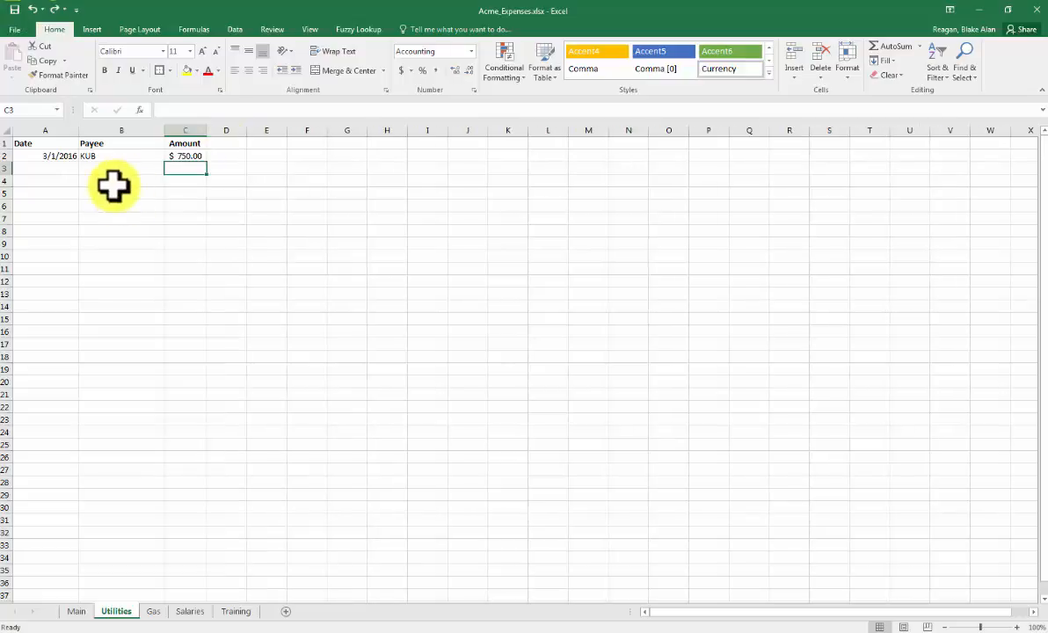
- Autofit the widths of the Payee and Date columns on the Utilities sheet
{"action": "left_click", "coordinate": [108, 169]}
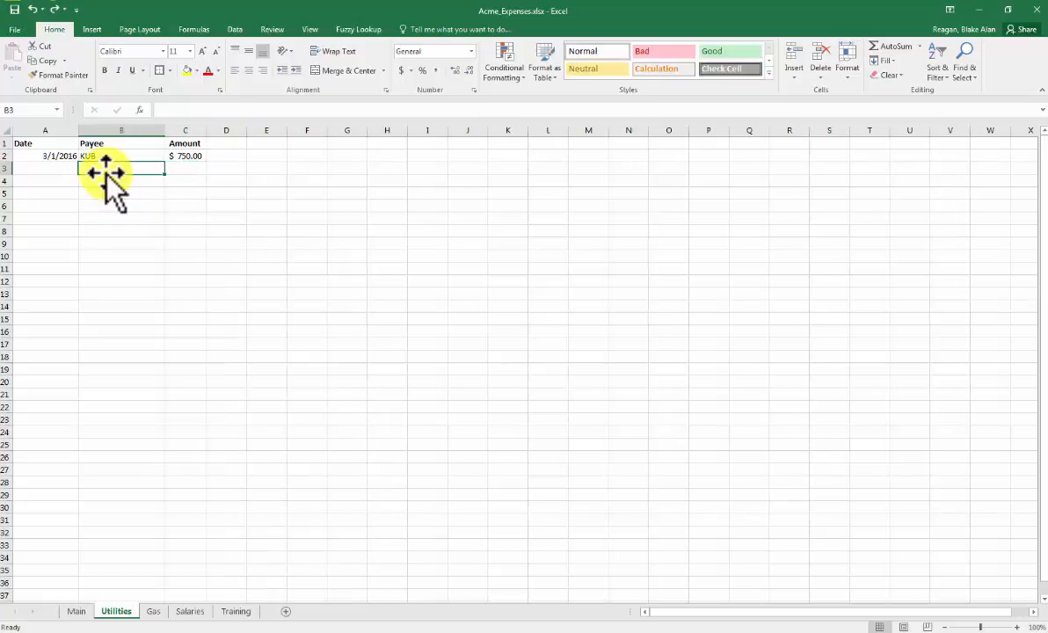
{"action": "double_click", "coordinate": [164, 132]}
{"action": "double_click", "coordinate": [78, 132]}
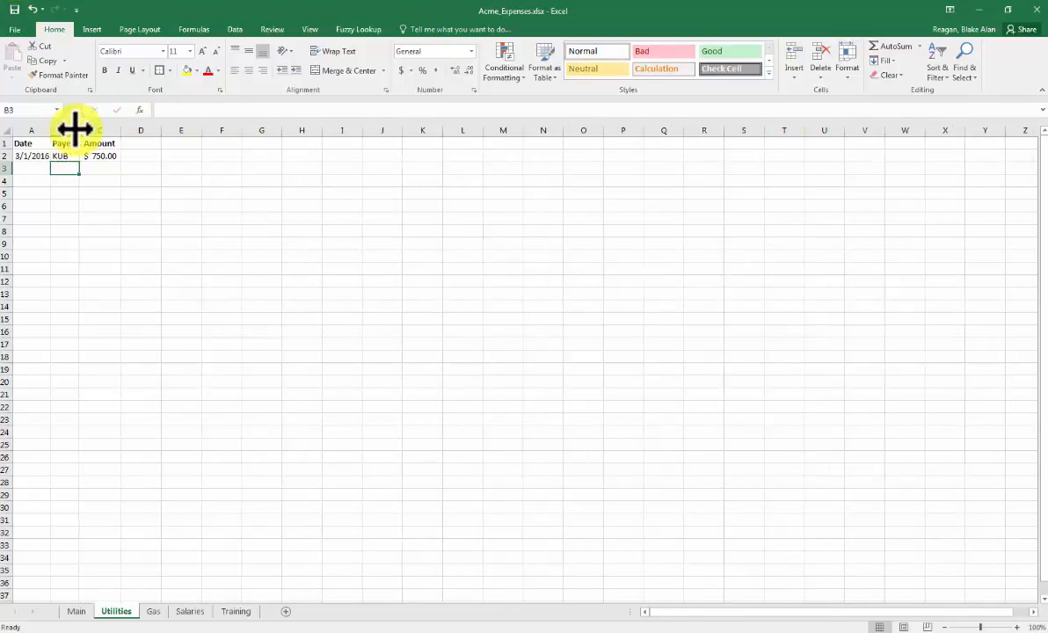
{"action": "left_click", "coordinate": [33, 171]}
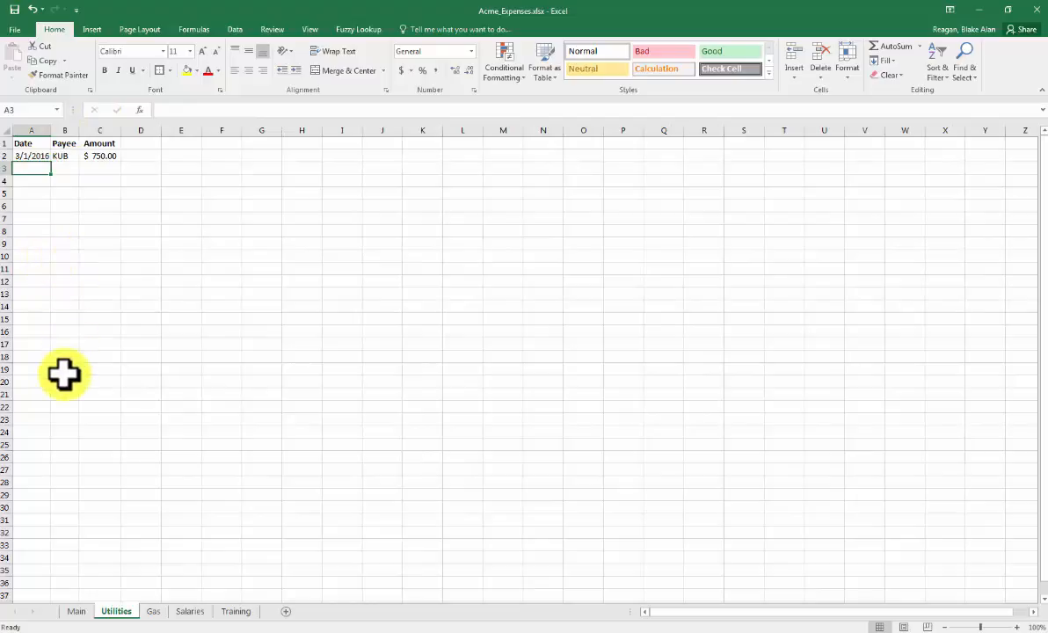
- Enter the formula =sum(B5)-Utilities!C2 in cell C5 of the Main sheet for the remaining Utilities amount
{"action": "left_click", "coordinate": [92, 162]}
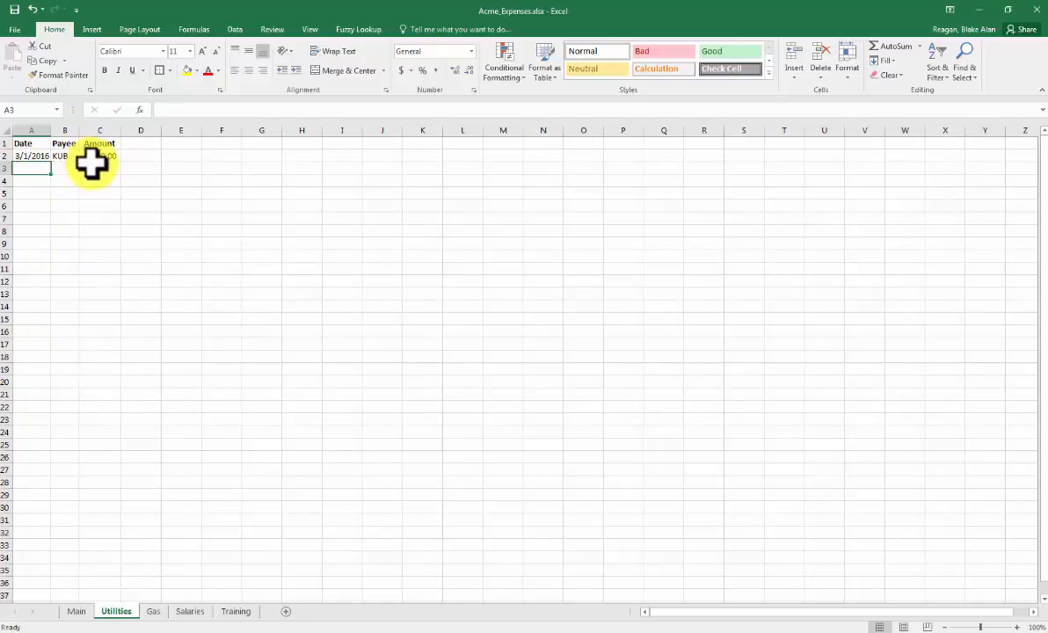
{"action": "left_click", "coordinate": [78, 611]}
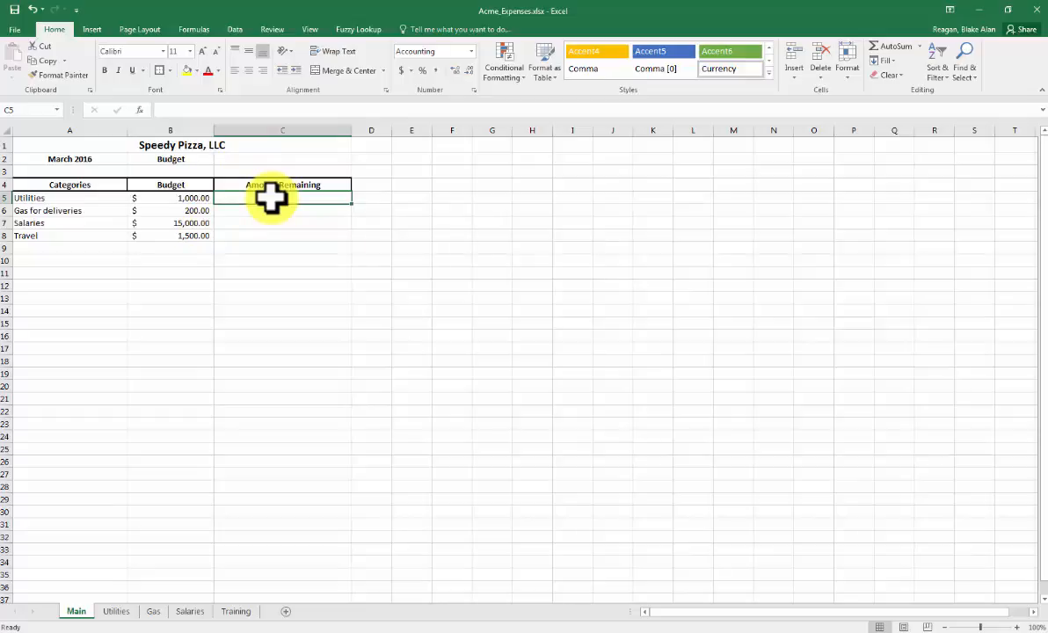
{"action": "type", "text": "="}
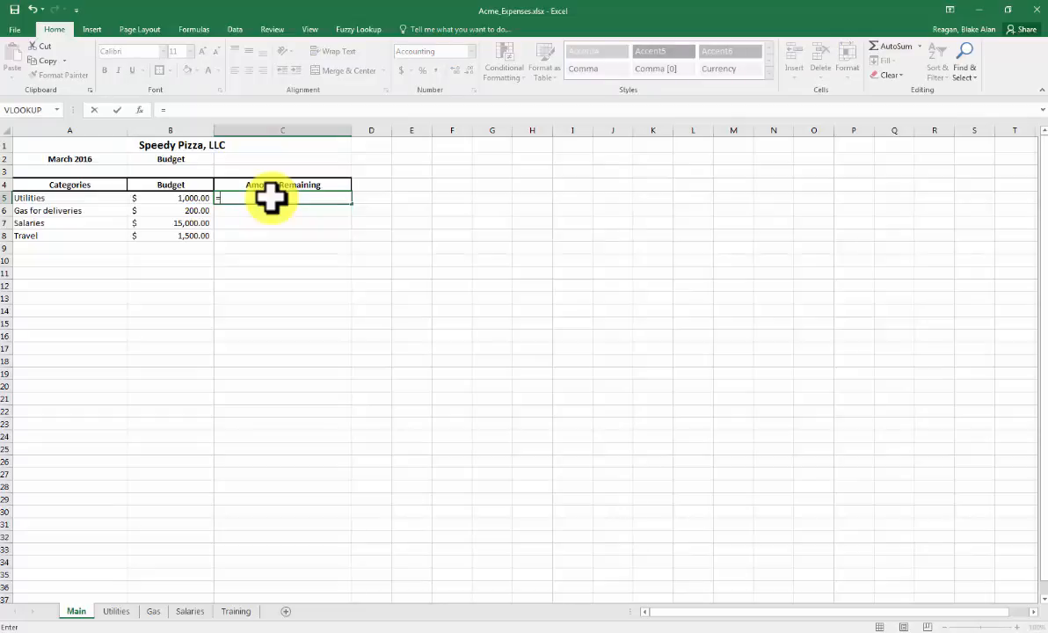
{"action": "type", "text": "sum"}
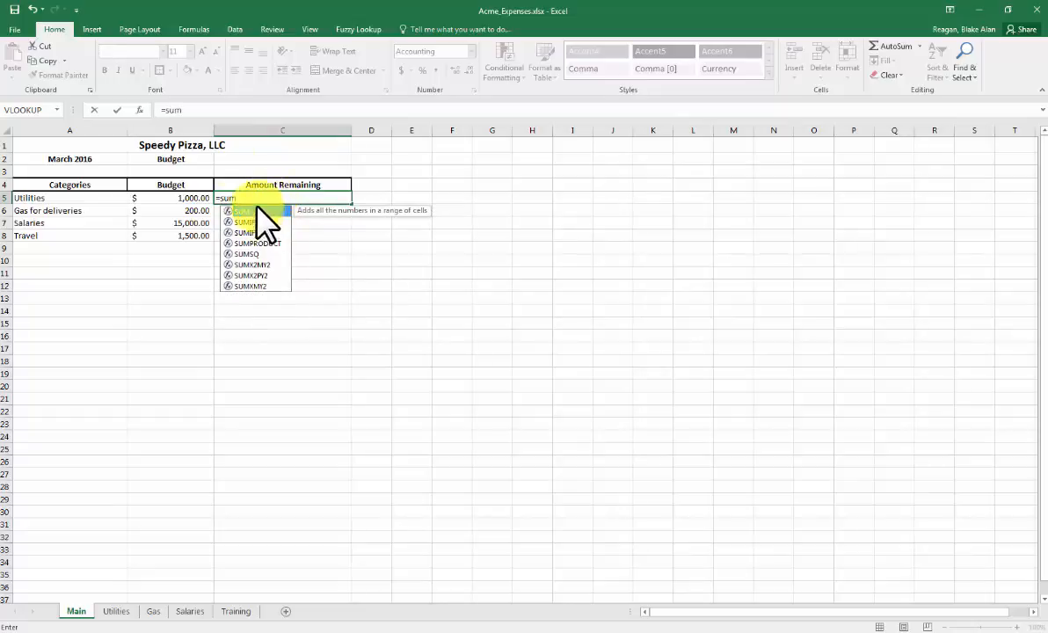
{"action": "left_click", "coordinate": [204, 107]}
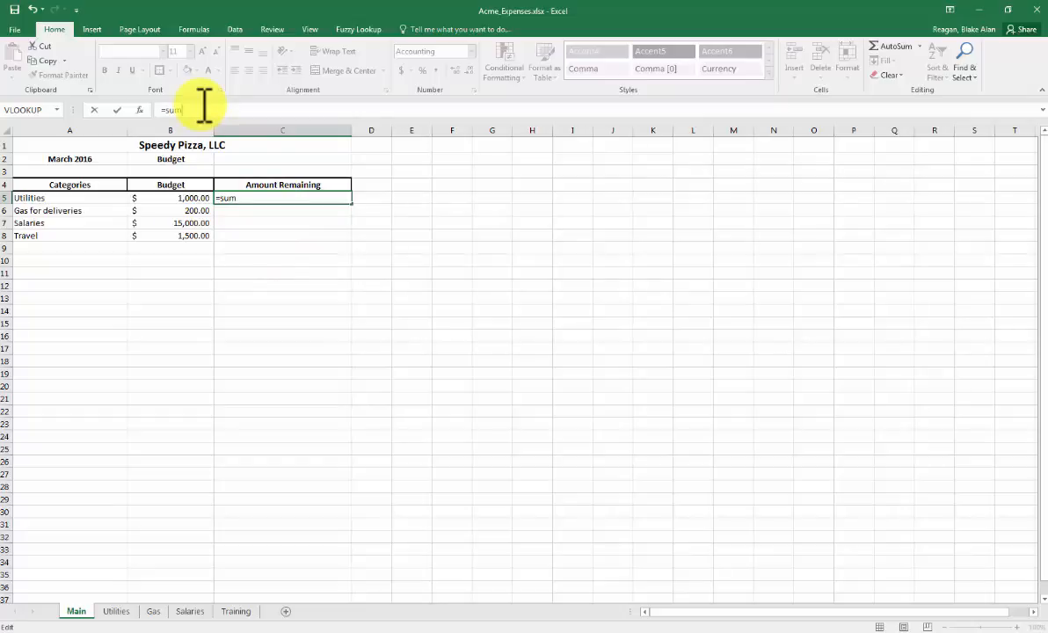
{"action": "type", "text": "("}
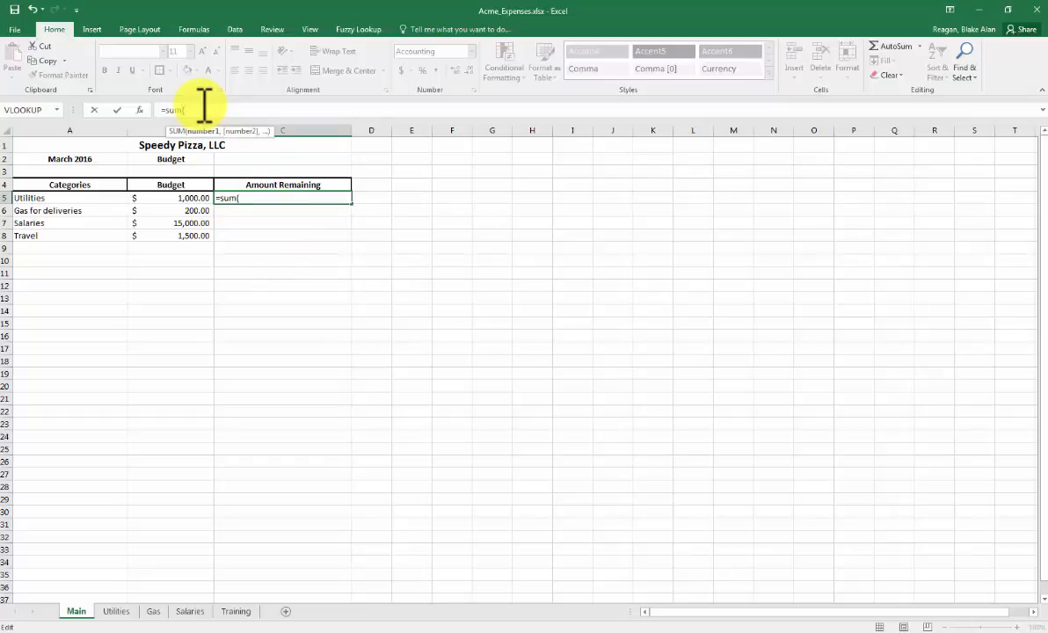
{"action": "left_click", "coordinate": [168, 199]}
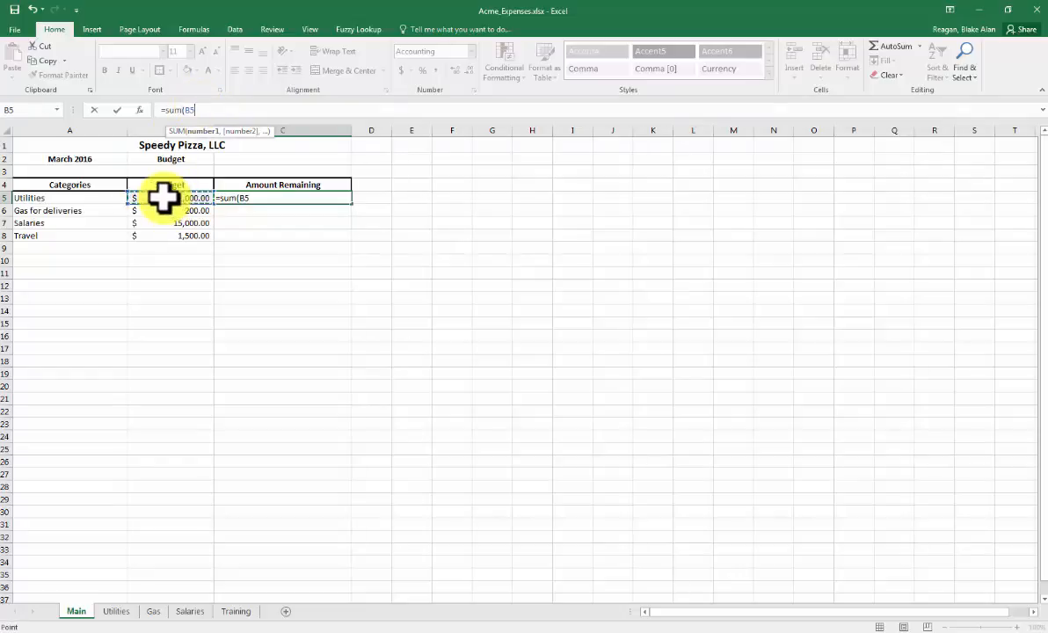
{"action": "type", "text": ")"}
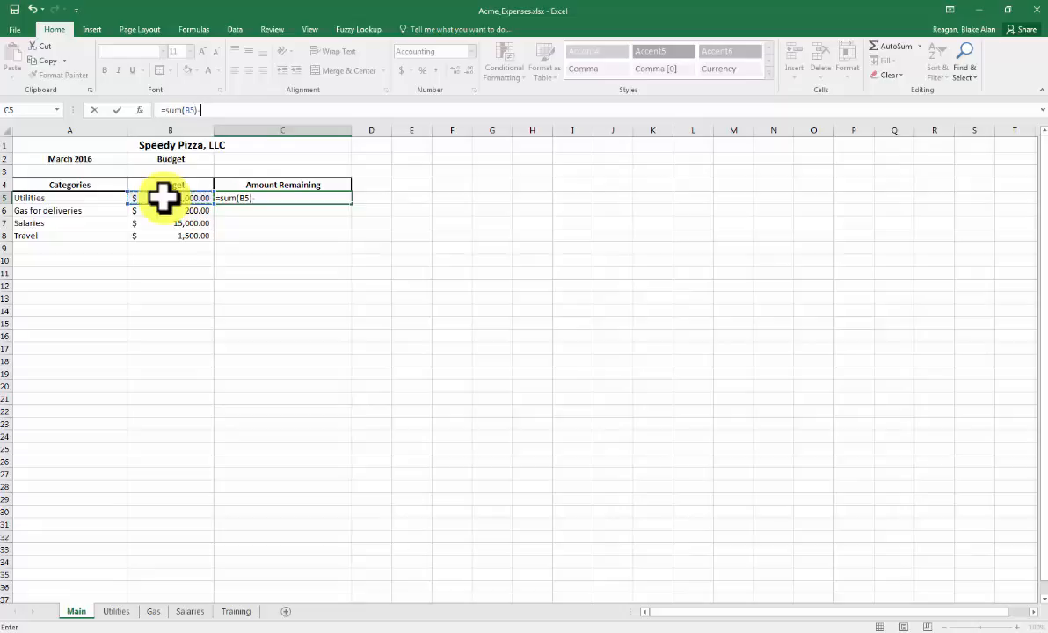
{"action": "type", "text": "-"}
{"action": "left_click", "coordinate": [115, 613]}
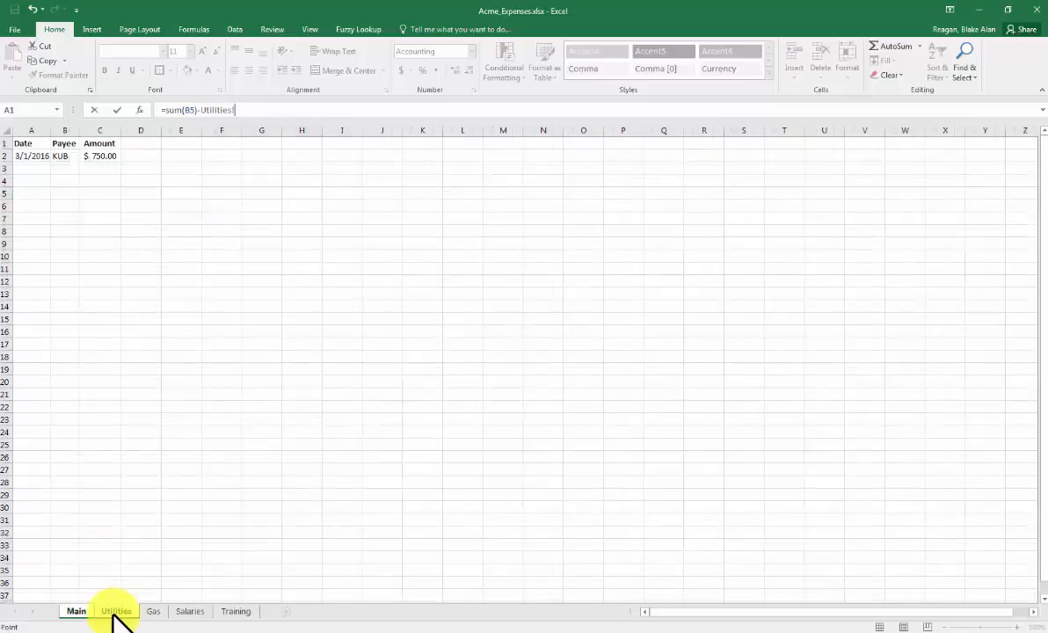
{"action": "left_click", "coordinate": [103, 156]}
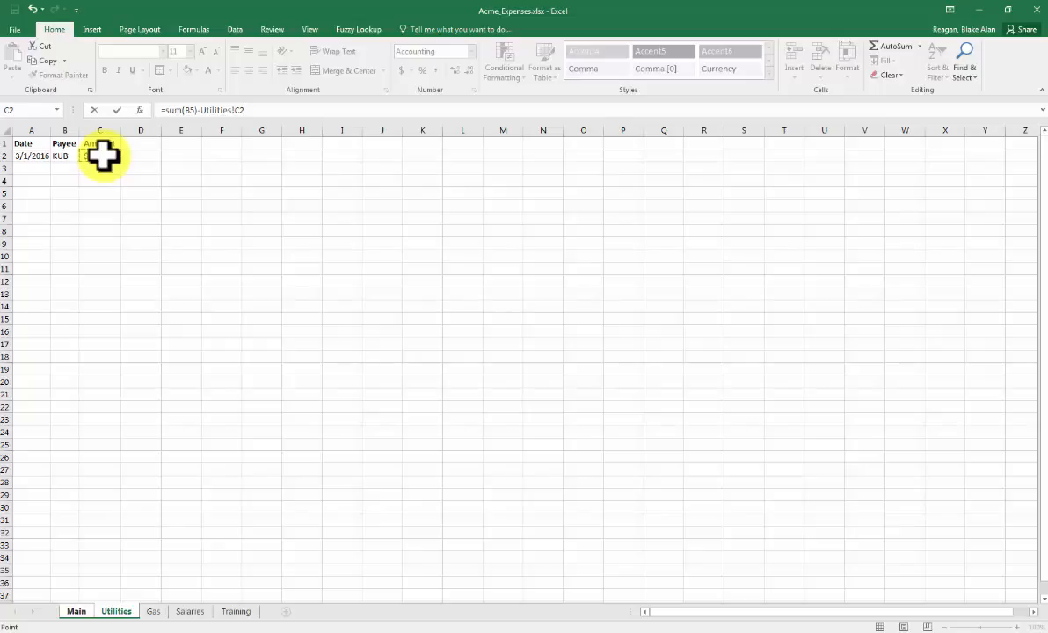
{"action": "key", "text": "Return"}
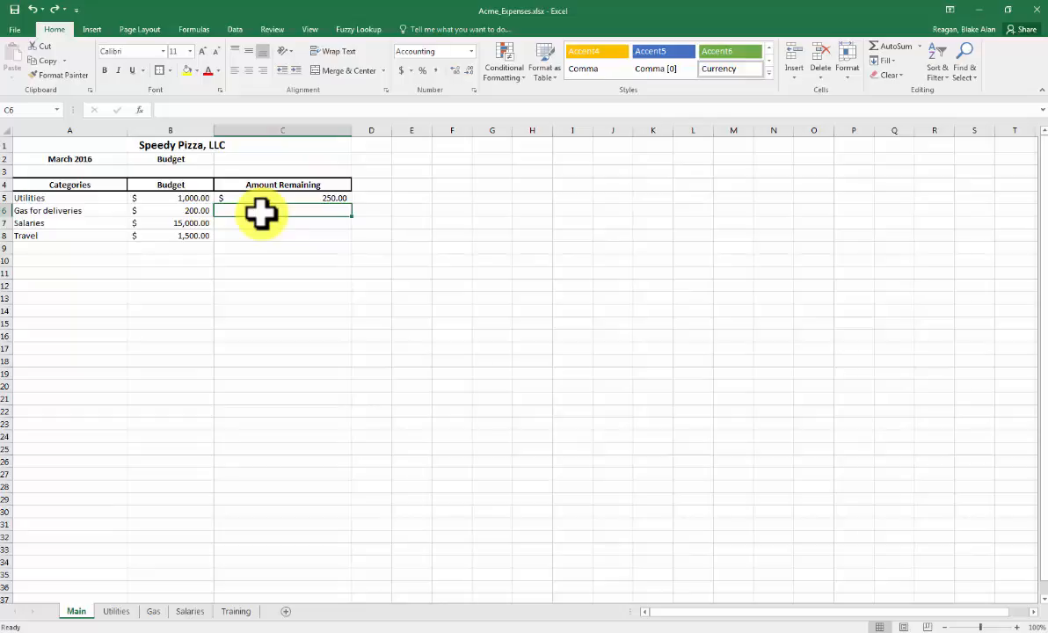
- Enter a formula in cell C6 that subtracts the sum of the Gas sheet's whole Amount column from the budget in B6, =sum(B6)-sum(Gas!C:C)
{"action": "type", "text": "=su"}
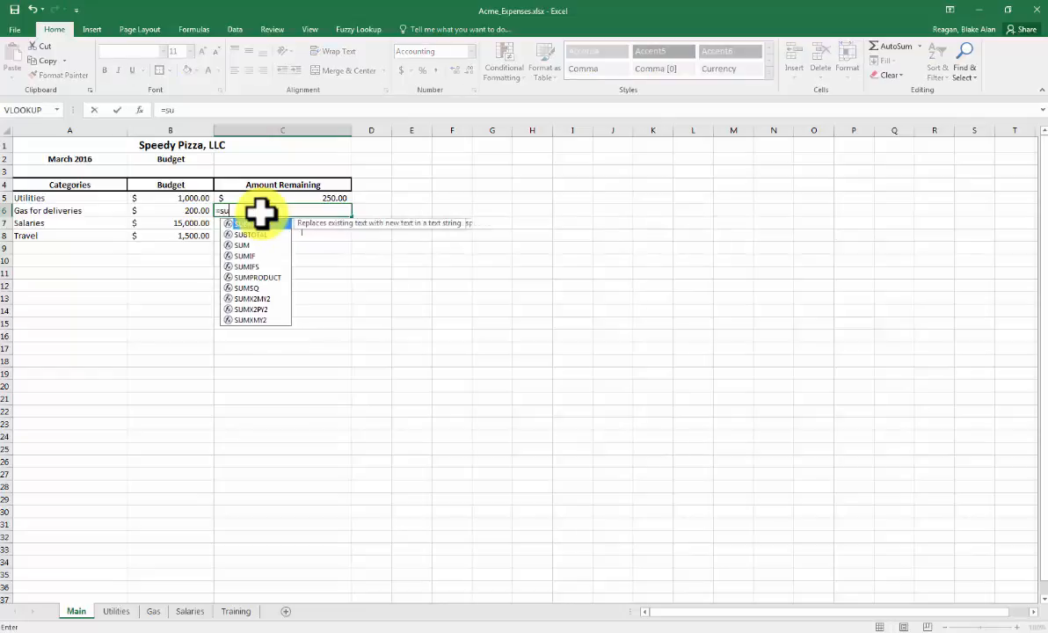
{"action": "type", "text": "m("}
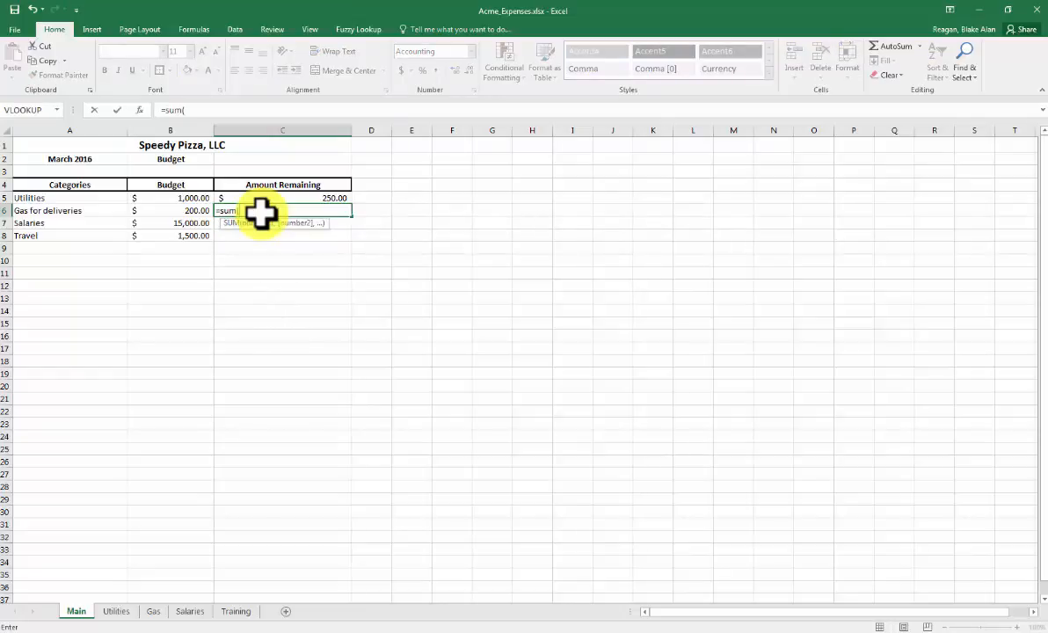
{"action": "left_click", "coordinate": [159, 211]}
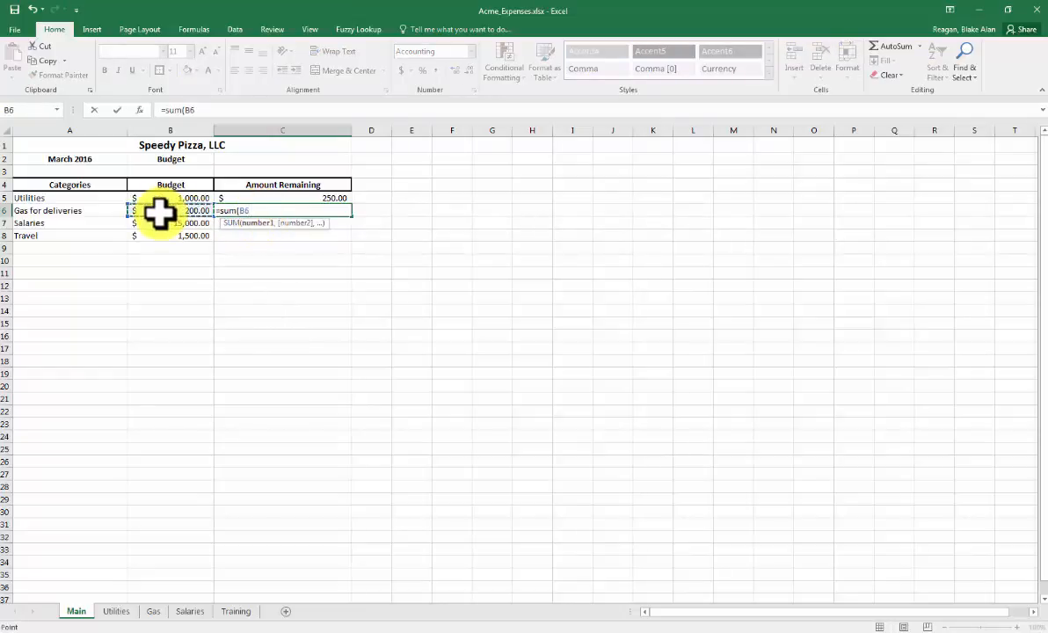
{"action": "type", "text": ")-"}
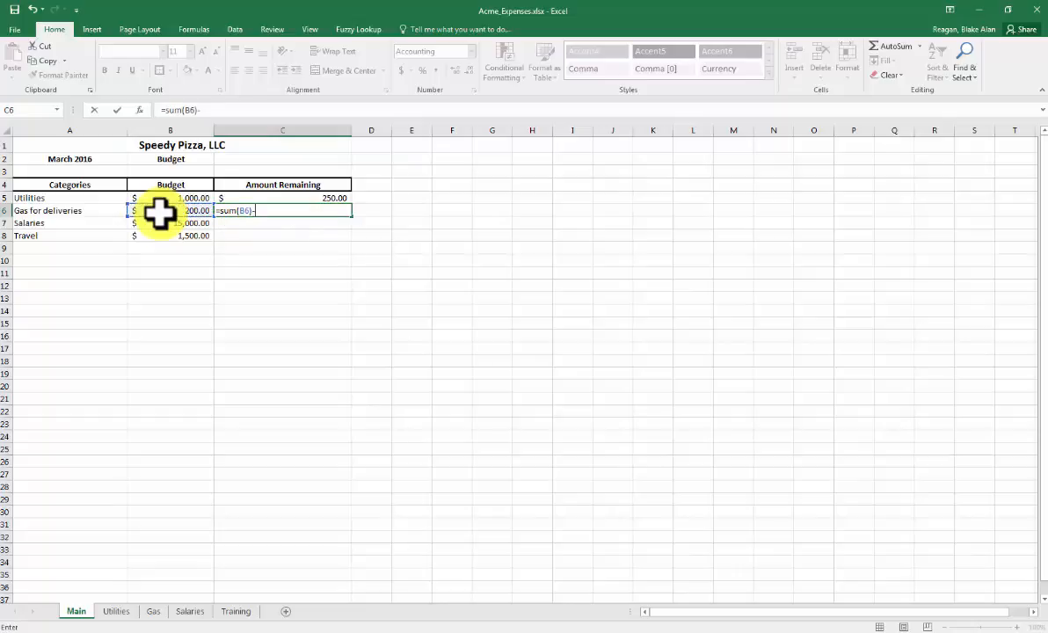
{"action": "type", "text": "sum"}
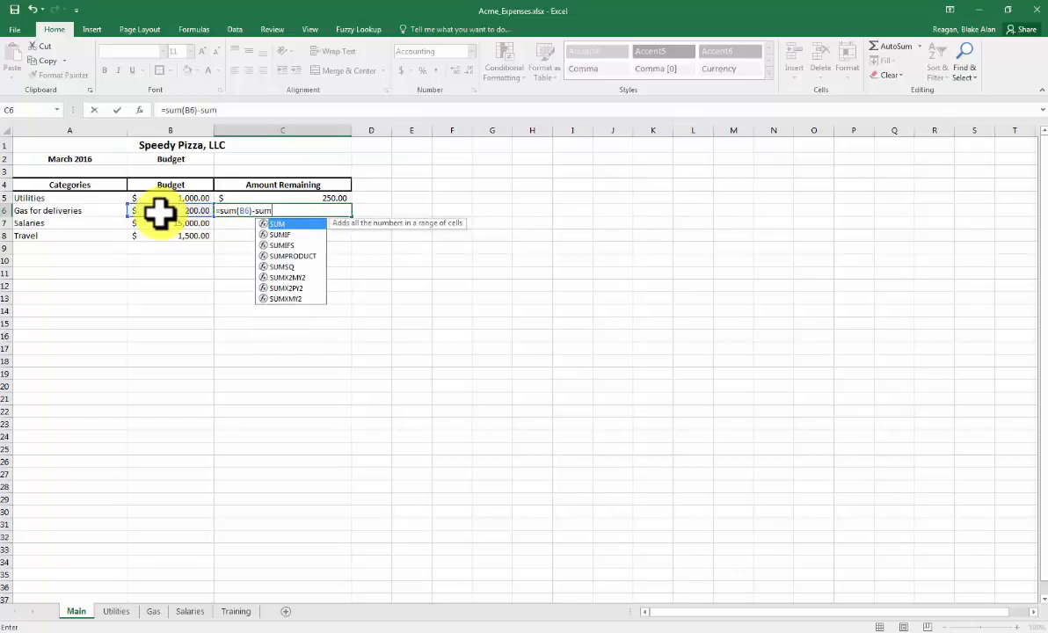
{"action": "type", "text": "("}
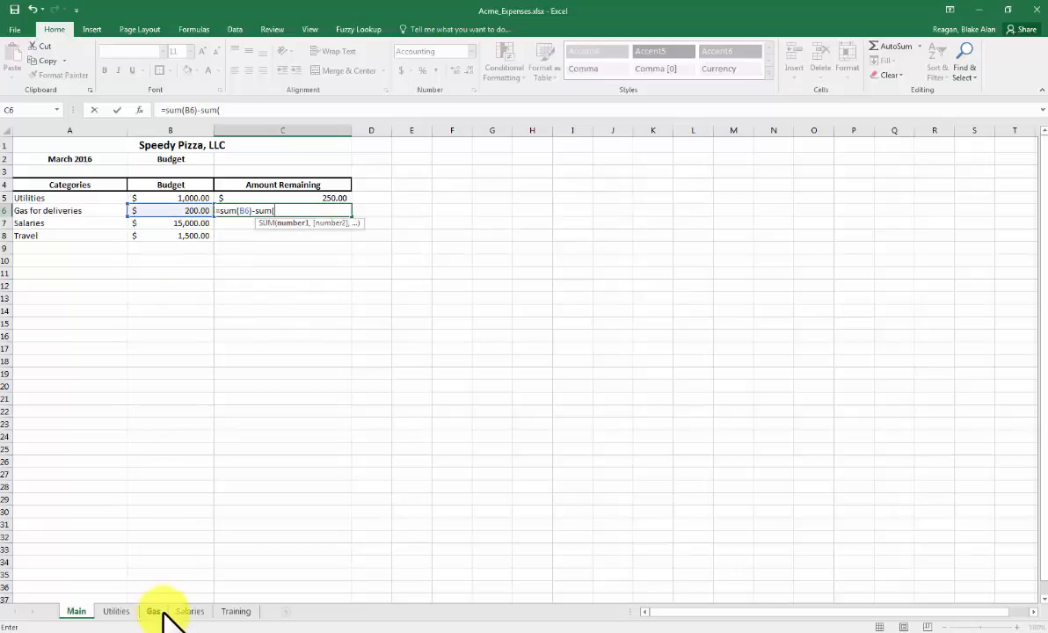
{"action": "left_click", "coordinate": [156, 611]}
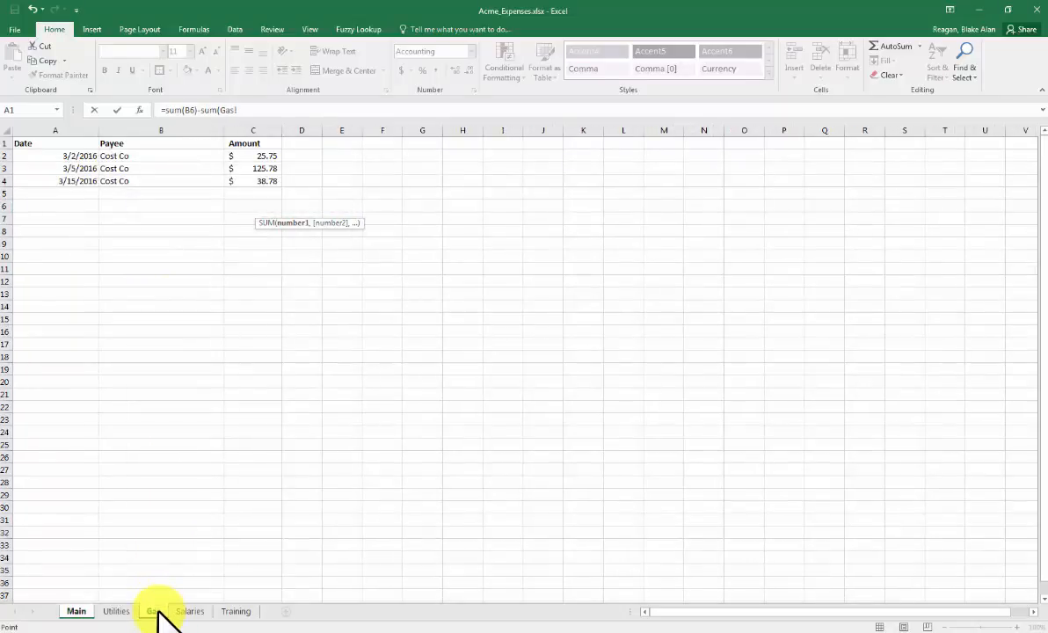
{"action": "left_click", "coordinate": [256, 123]}
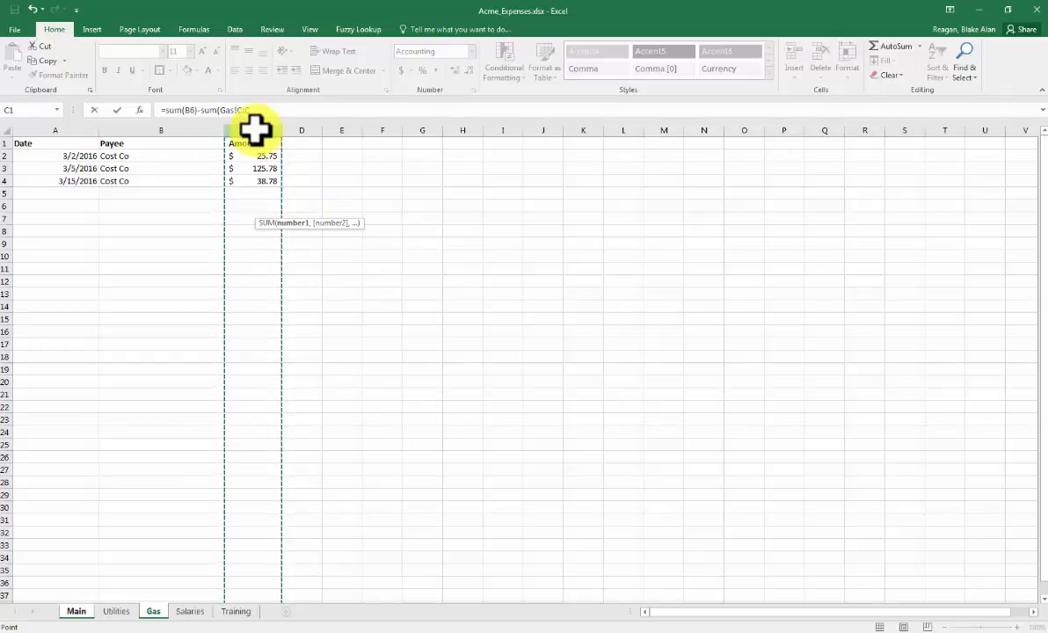
{"action": "key", "text": "Return"}
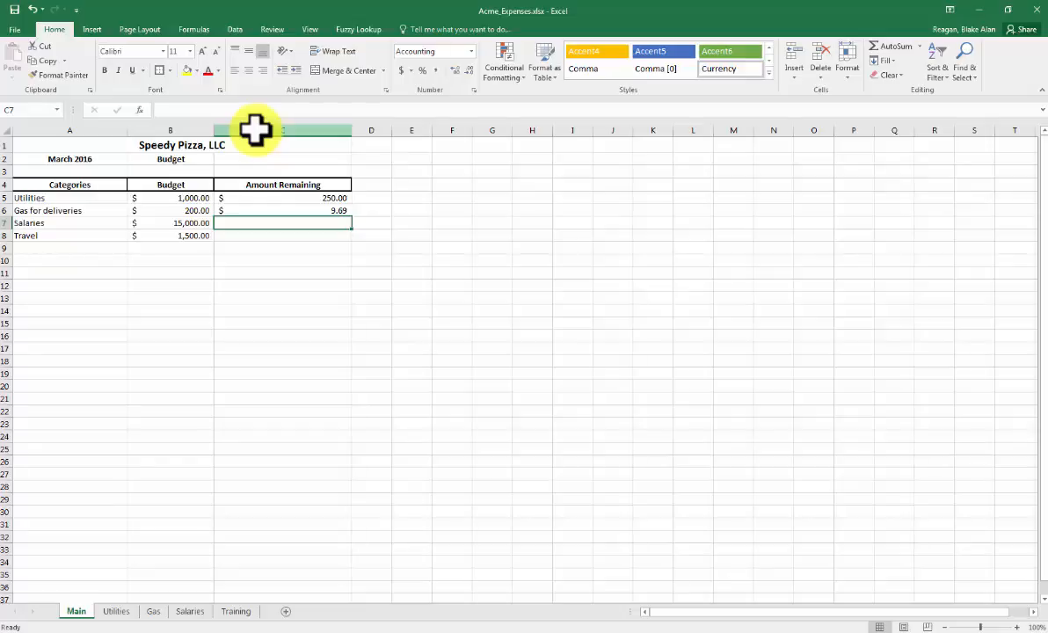
- Total the Budget column values from B5 to B8 in cell B9 with AutoSum
{"action": "left_click", "coordinate": [160, 197]}
{"action": "left_click_drag", "start_coordinate": [160, 197], "coordinate": [169, 250]}
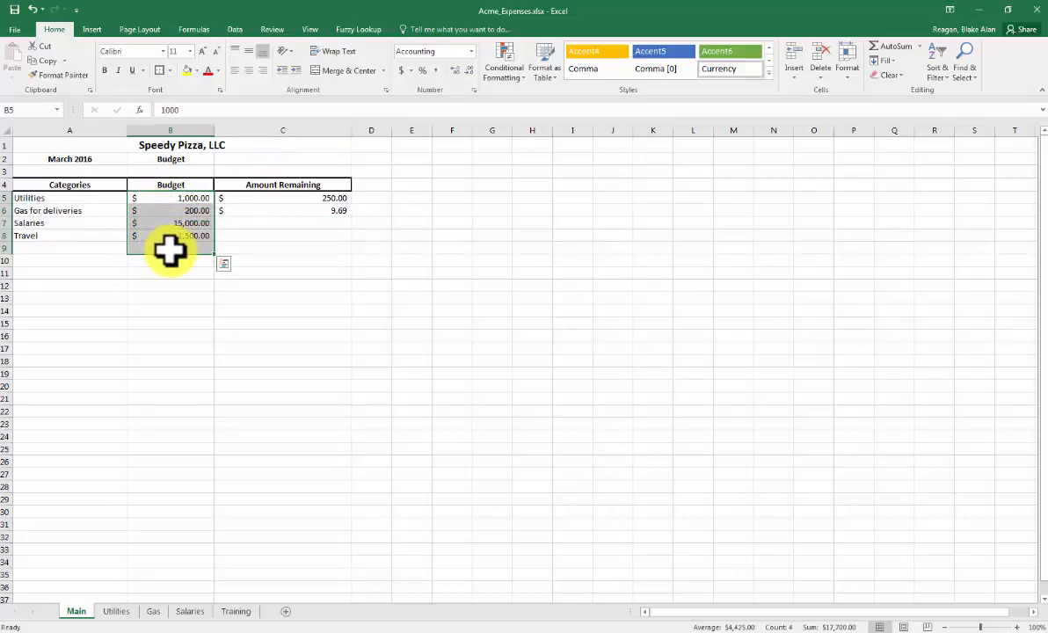
{"action": "left_click", "coordinate": [884, 44]}
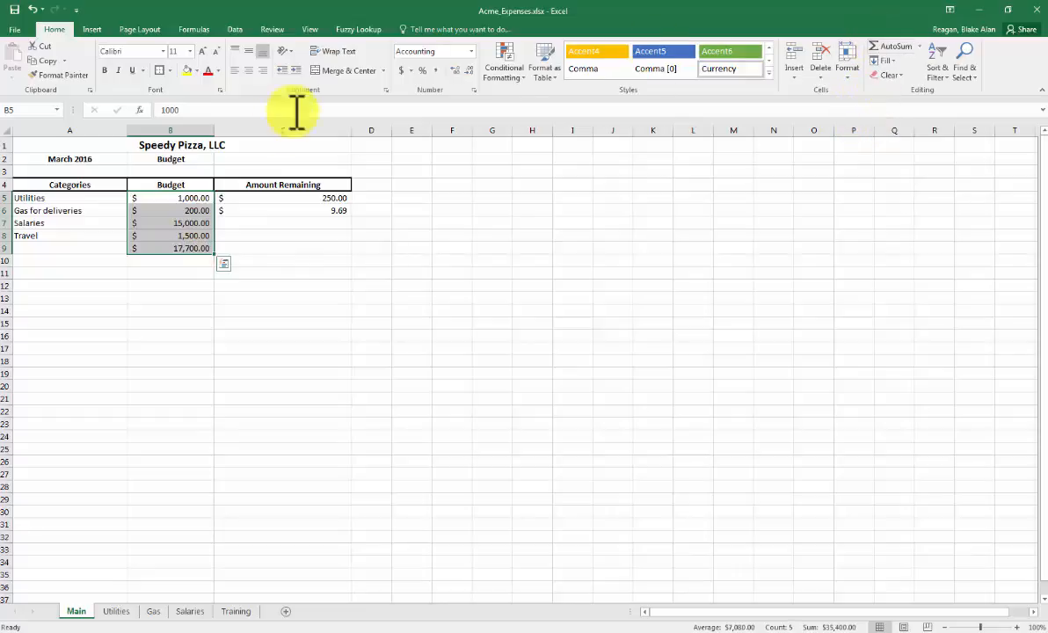
- Add a thick bottom border to the Travel budget cell B8, above the column total
{"action": "left_click", "coordinate": [170, 234]}
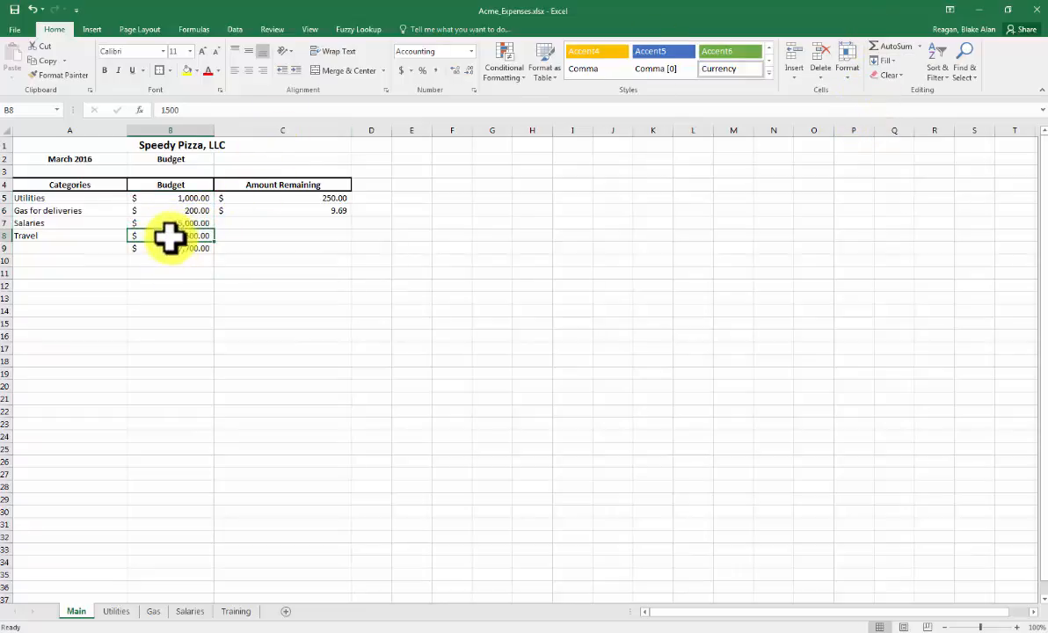
{"action": "left_click", "coordinate": [168, 70]}
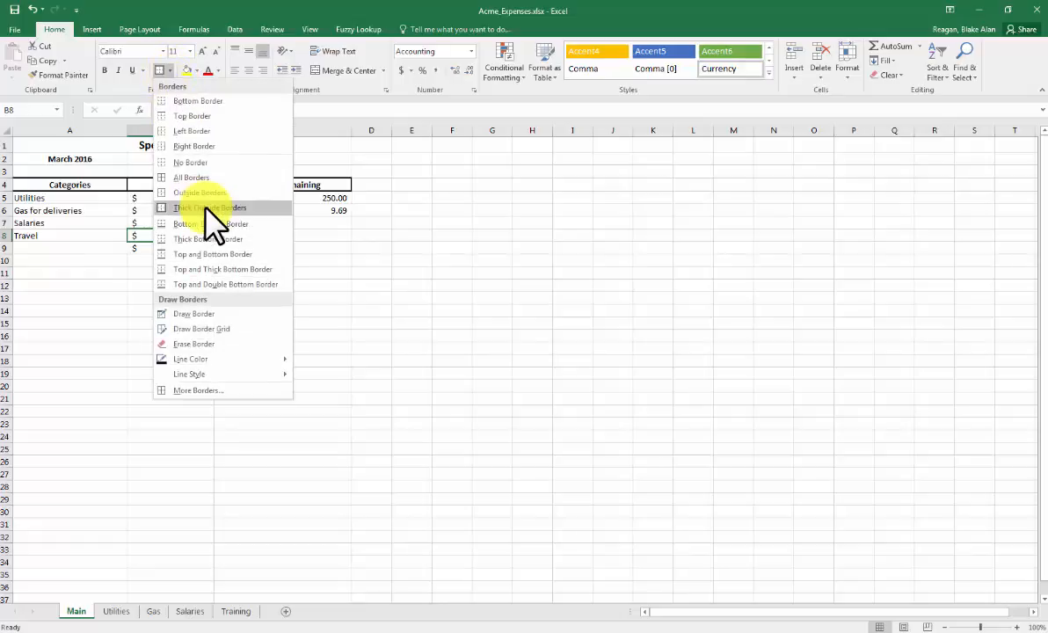
{"action": "left_click", "coordinate": [214, 248]}
- Enter the label Total in cell A9 and add a thick bottom border to the Travel cell A8
{"action": "left_click", "coordinate": [101, 250]}
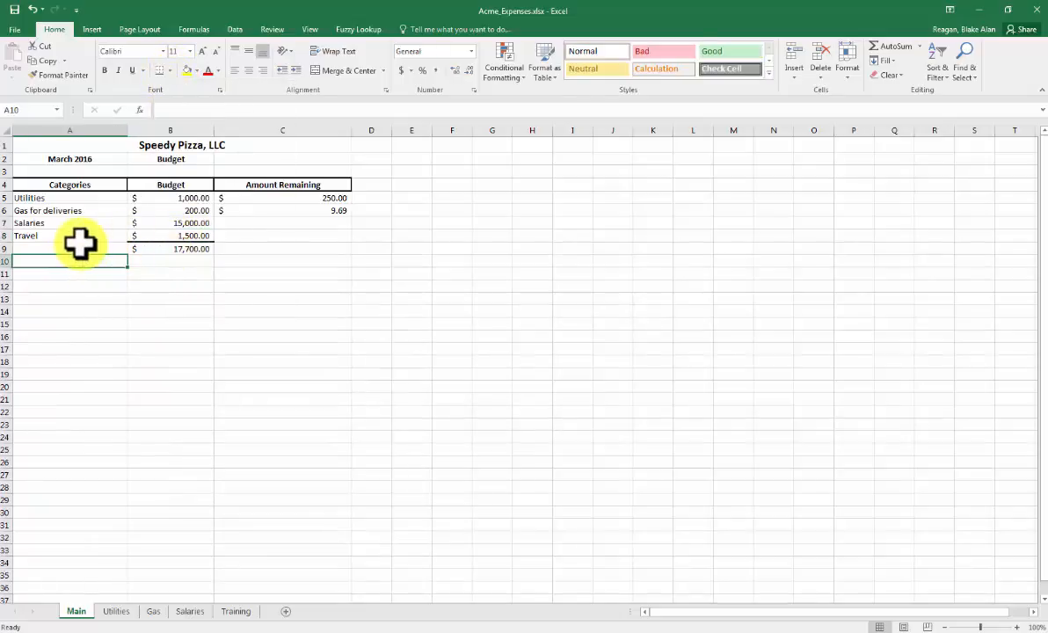
{"action": "type", "text": "Total"}
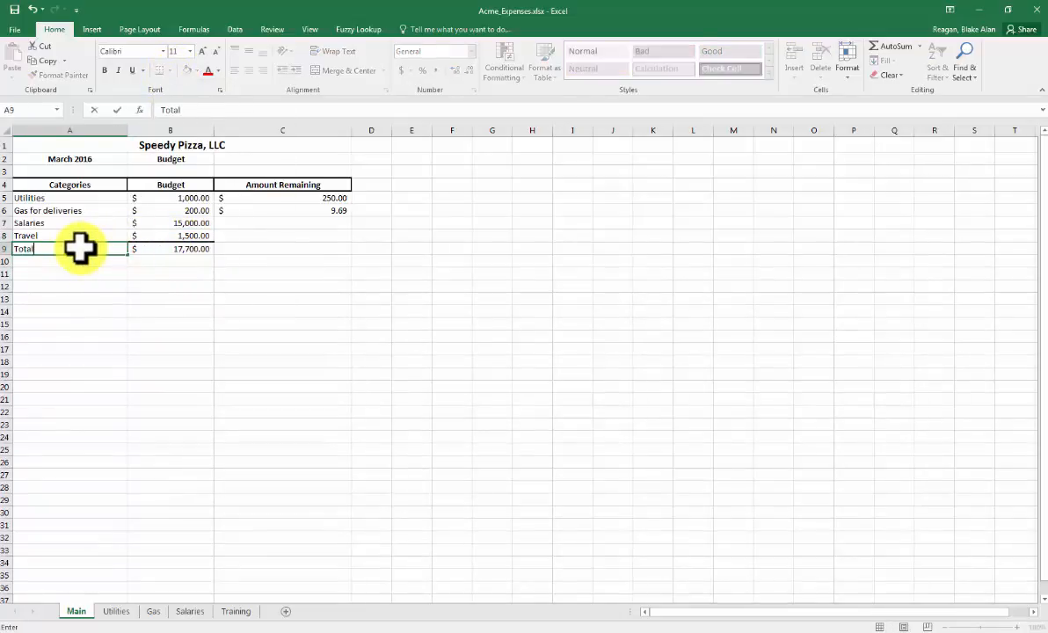
{"action": "key", "text": "Return"}
{"action": "left_click", "coordinate": [85, 236]}
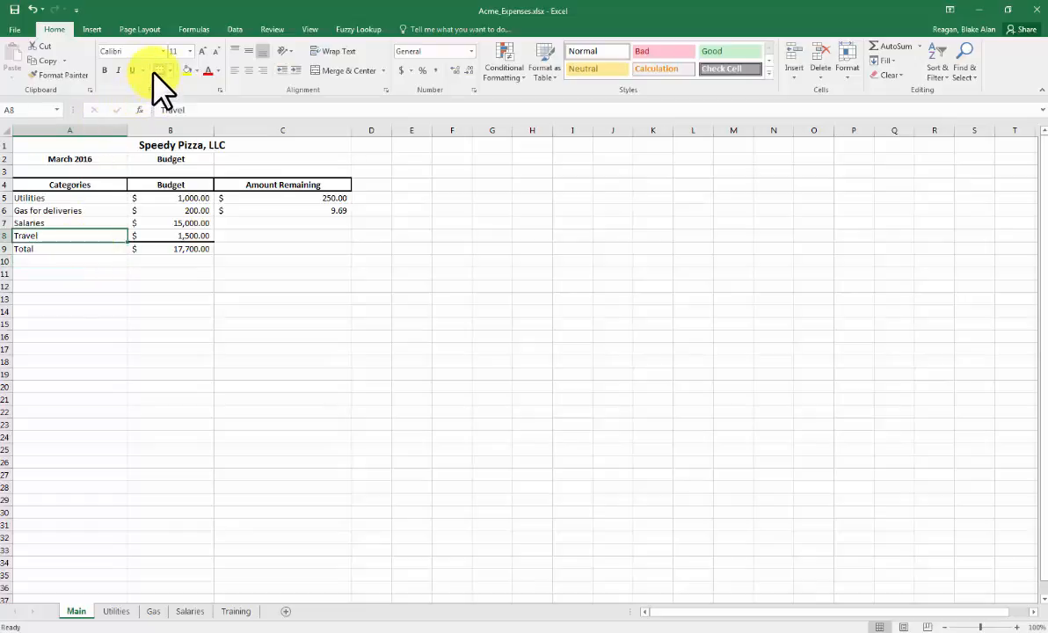
{"action": "left_click", "coordinate": [119, 265]}
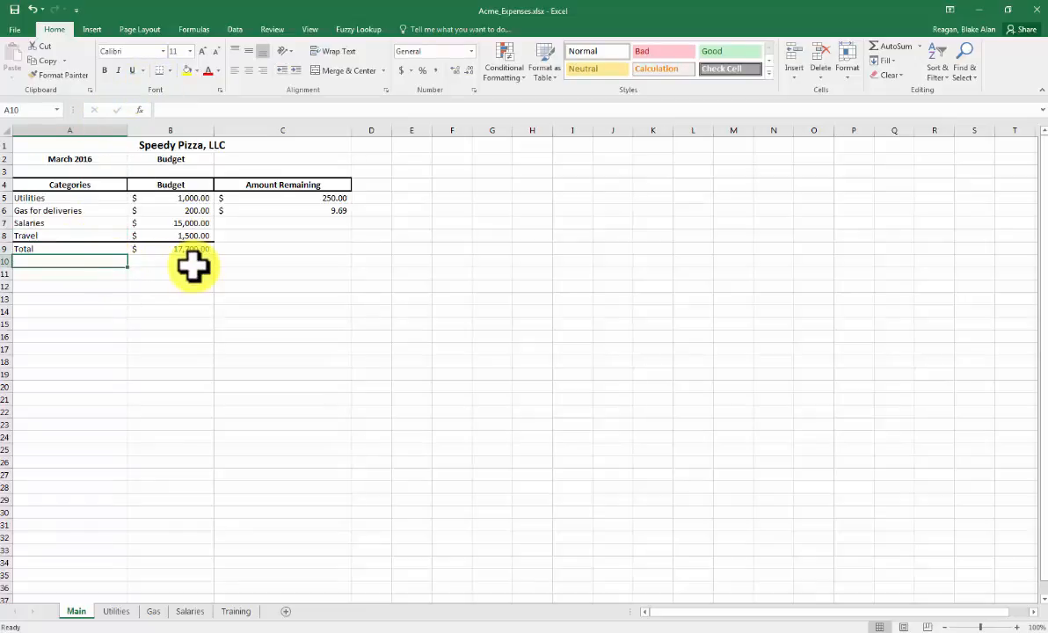